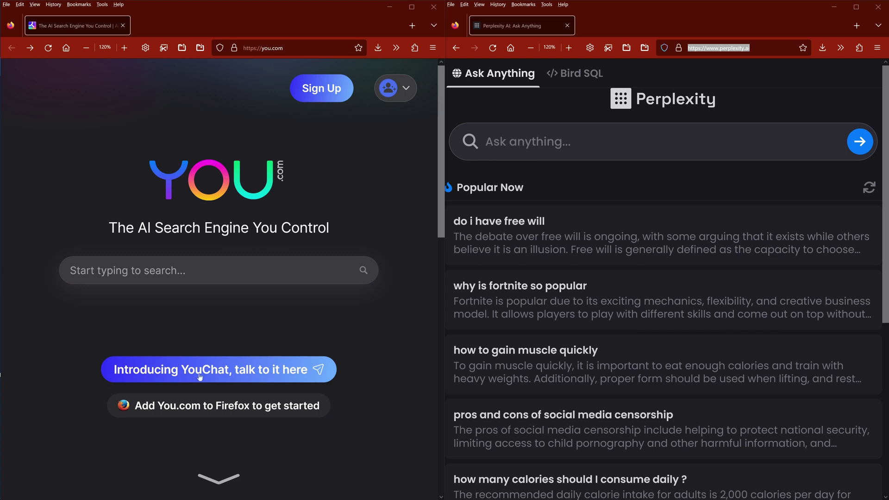
Step: Search You.com for 'regex for email' to bring up StackOverflow, YouChat and code results
type("regex for email")
key("Return")
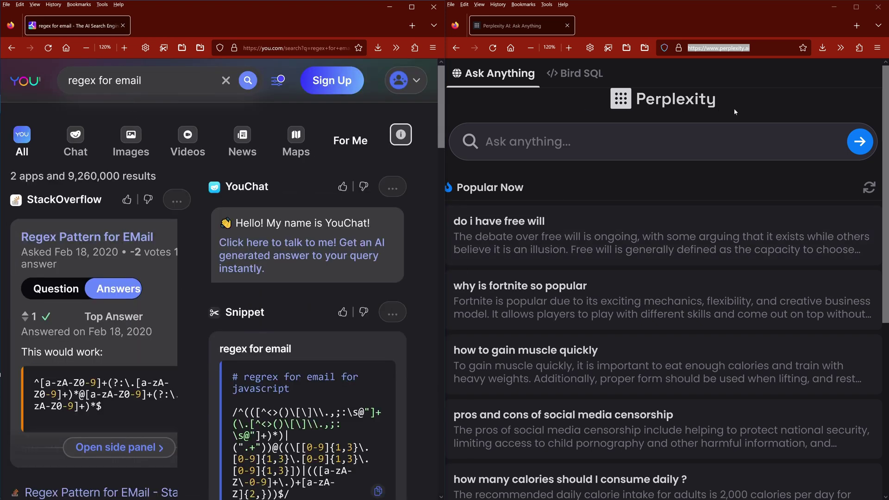
left_click(750, 47)
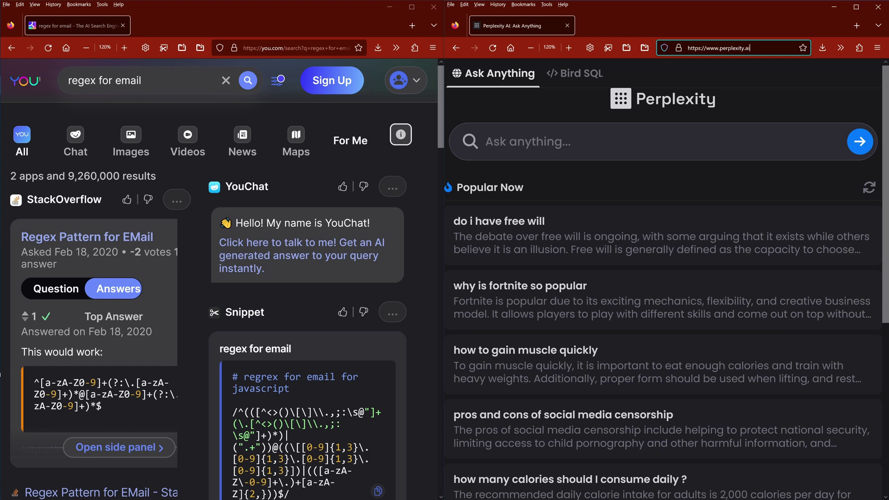
Step: Select the entire web address in the Perplexity window
key("ctrl+a")
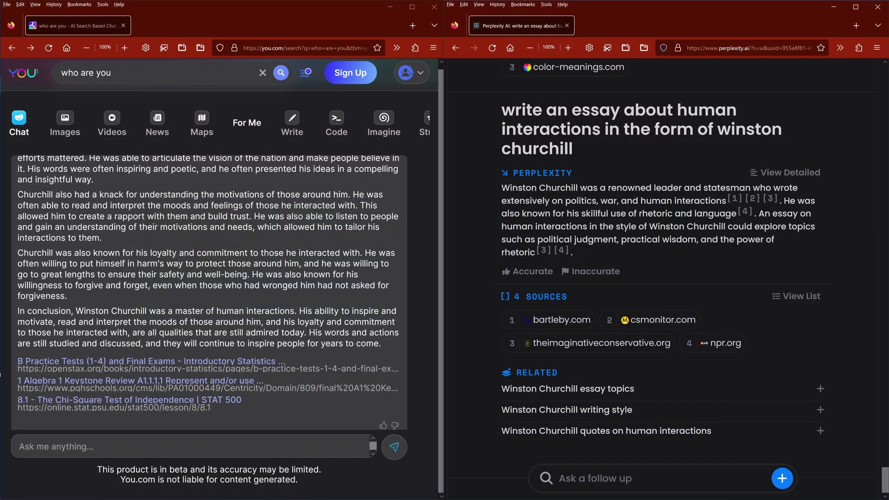
Step: Ask both Perplexity and YouChat 'who are you?'
type("who are you?")
key("Return")
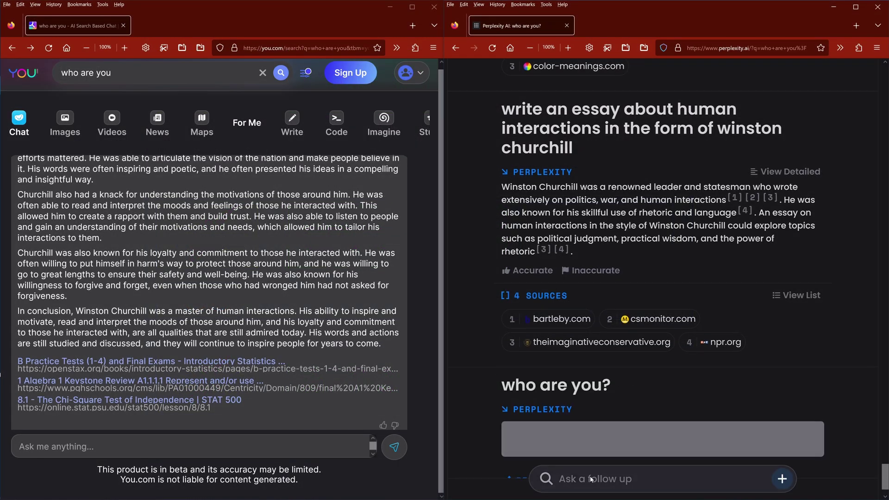
left_click(19, 446)
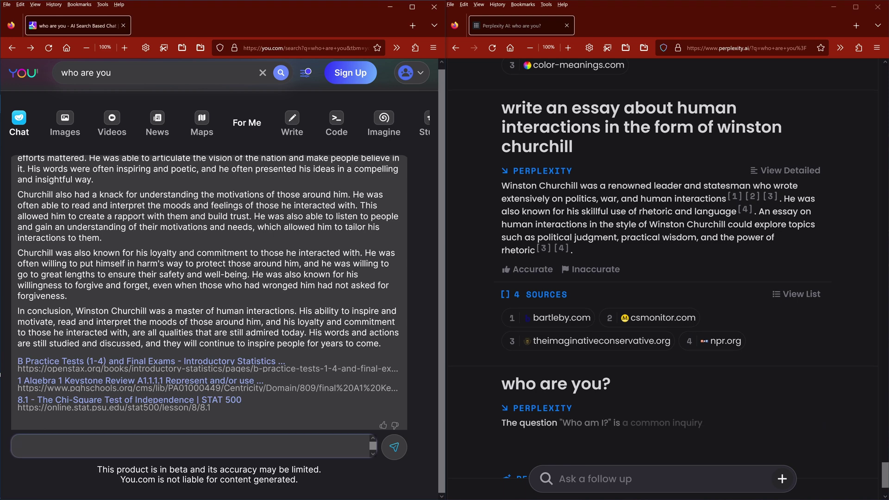
type("Who are you?")
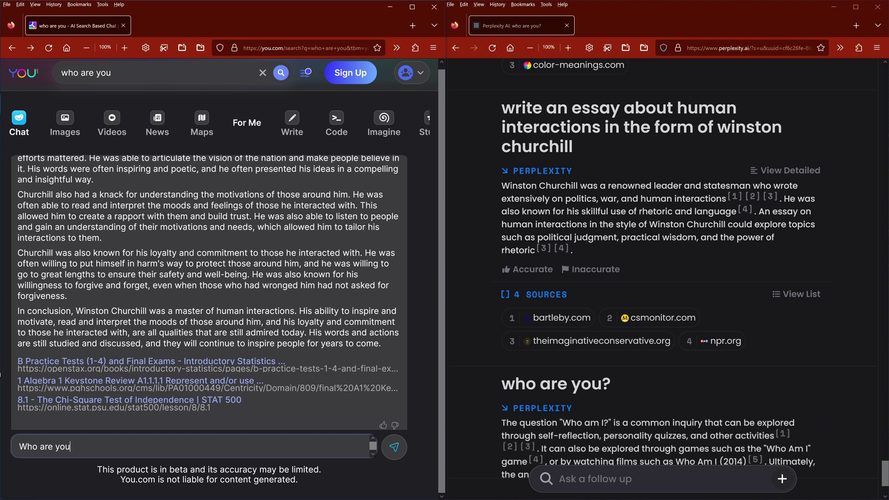
key("Return")
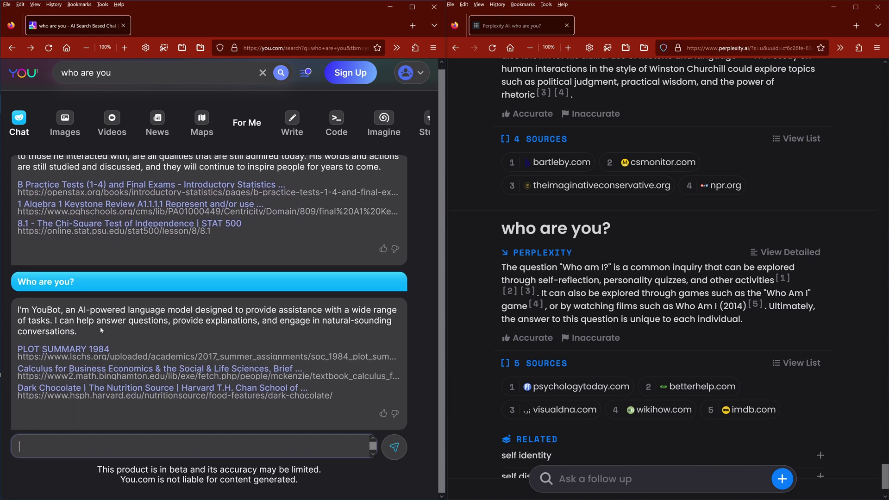
Step: Highlight both replies, then type 'describe yourself' as Perplexity's next follow-up
left_click_drag(99, 333, 17, 311)
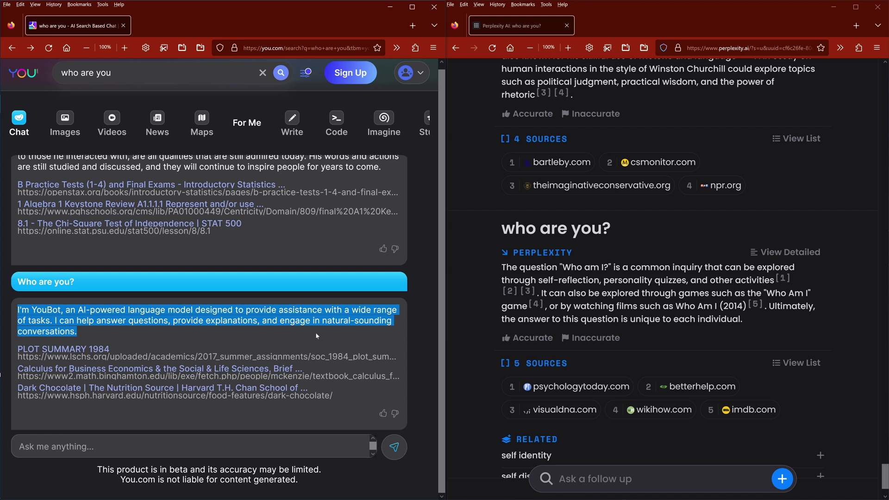
left_click_drag(571, 267, 765, 319)
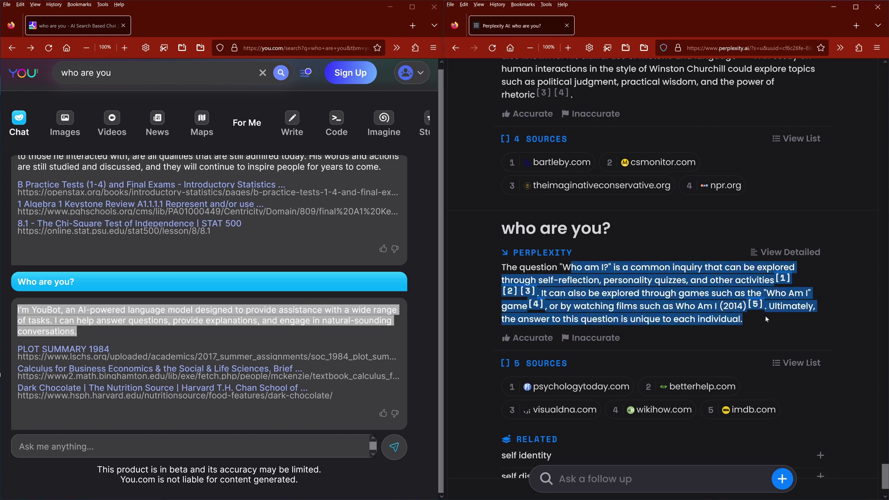
scroll(764, 325, "down", 3)
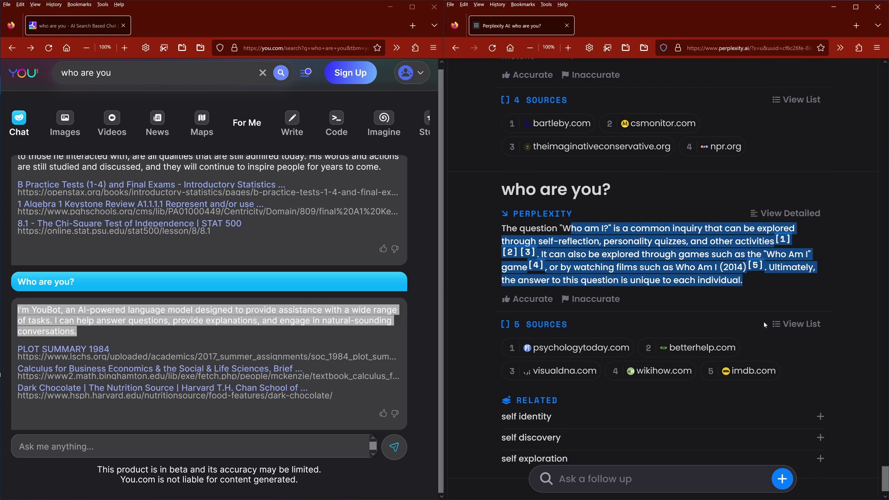
left_click(601, 478)
type("de")
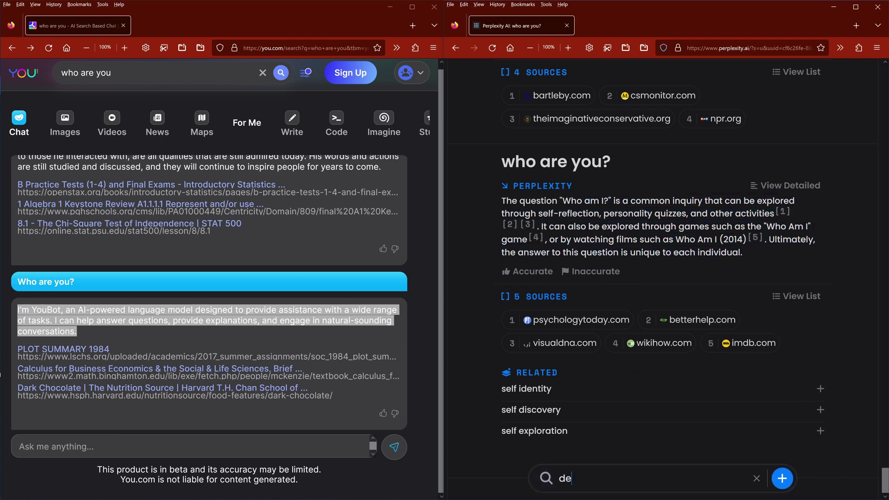
type("scribe yourself")
Step: Submit 'describe yourself' to Perplexity and paste the same question into YouChat
key("Home")
key("ctrl+shift+Right")
key("ctrl+shift+Right")
key("ctrl+c")
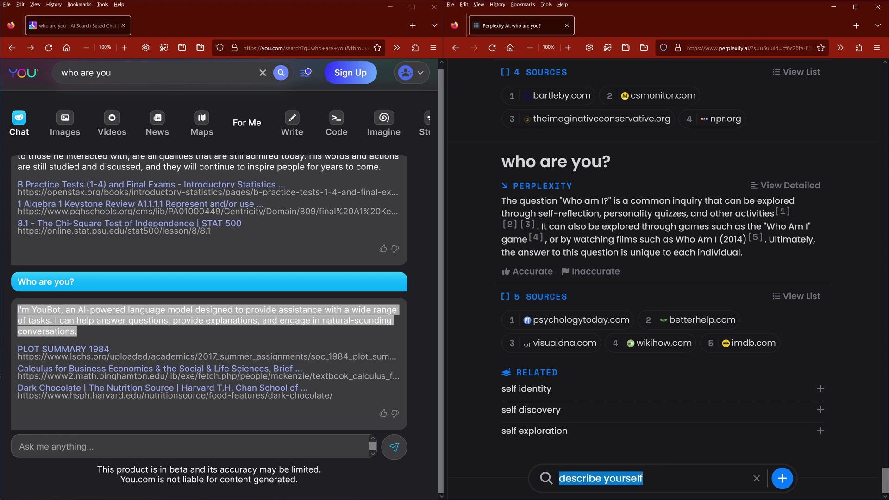
key("Return")
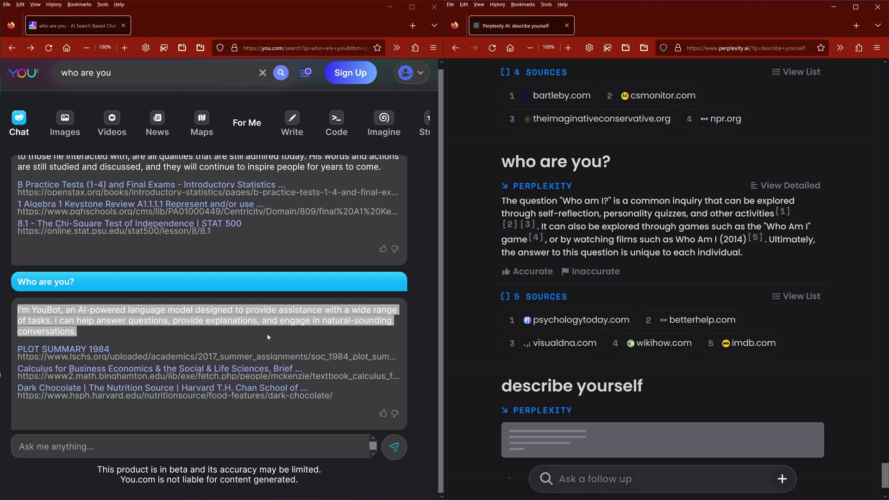
left_click(19, 446)
key("ctrl+v")
key("Return")
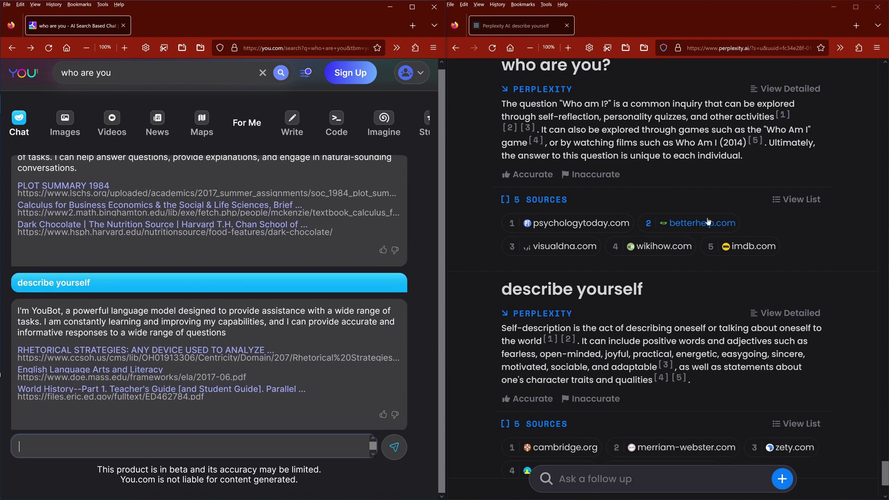
Step: Highlight YouBot's and Perplexity's self-description answers for comparison
left_click_drag(235, 336, 17, 310)
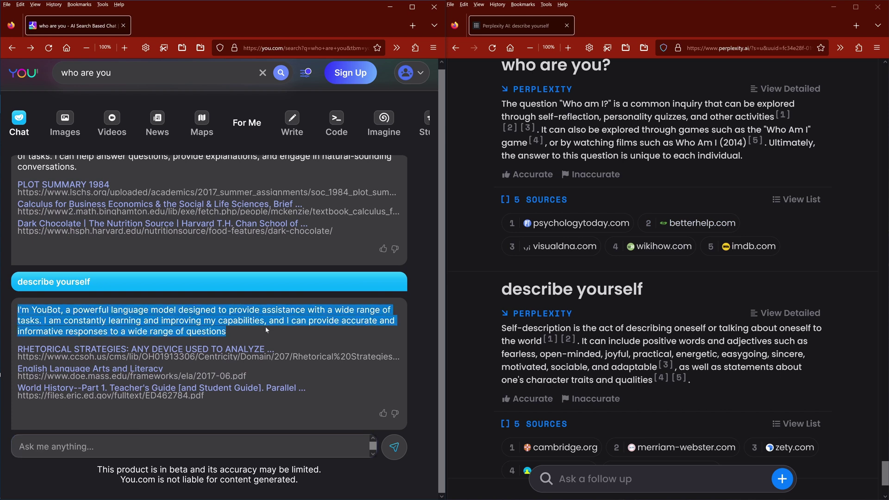
left_click_drag(599, 328, 744, 389)
scroll(744, 389, "down", 3)
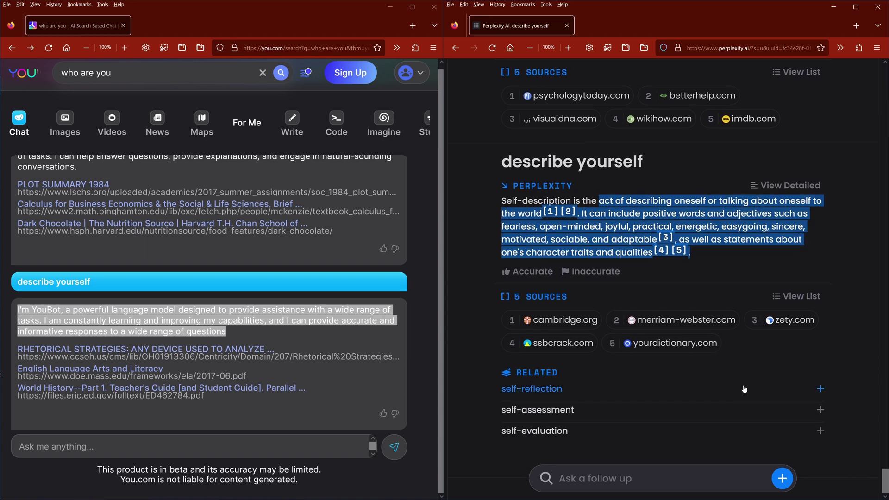
left_click(648, 478)
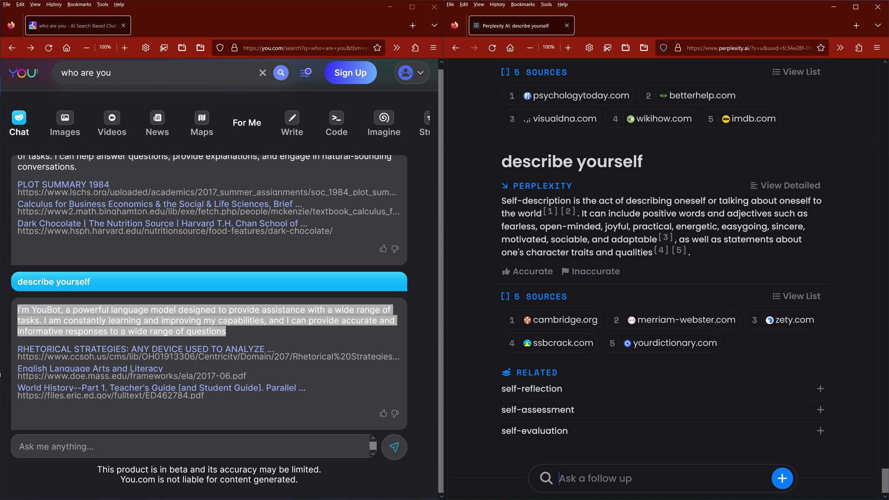
Step: Ask Perplexity and YouChat 'which what system am I interacting?'
type("which ")
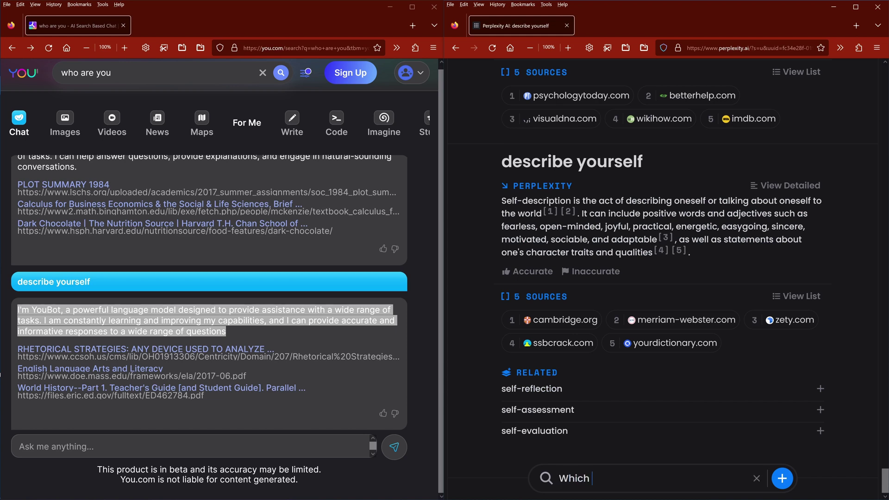
type("what system am I intera")
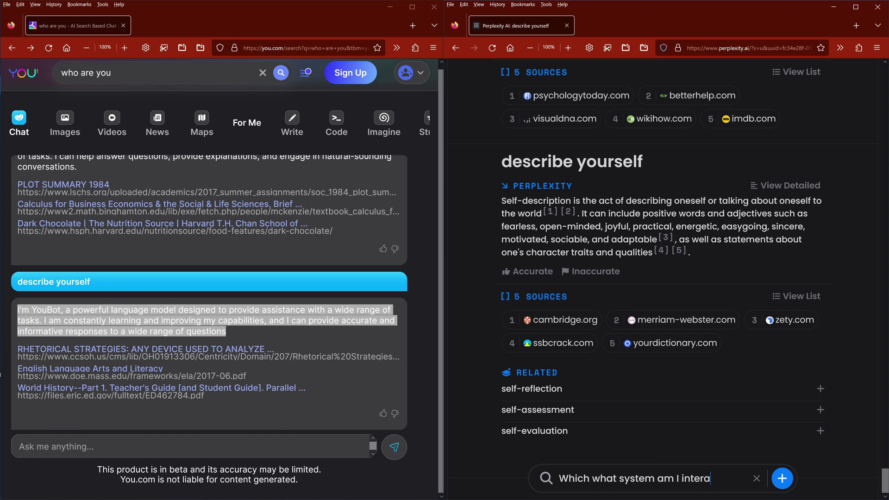
type("cting?")
key("ctrl+a")
key("ctrl+c")
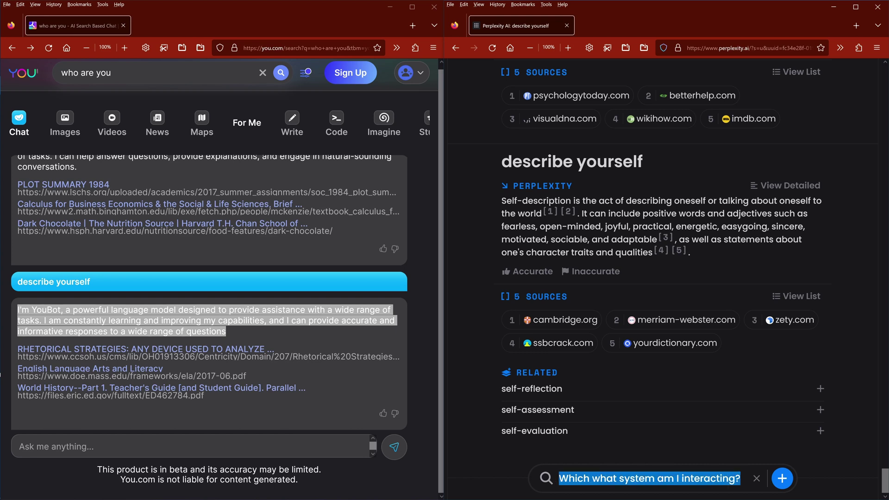
key("Return")
left_click(19, 446)
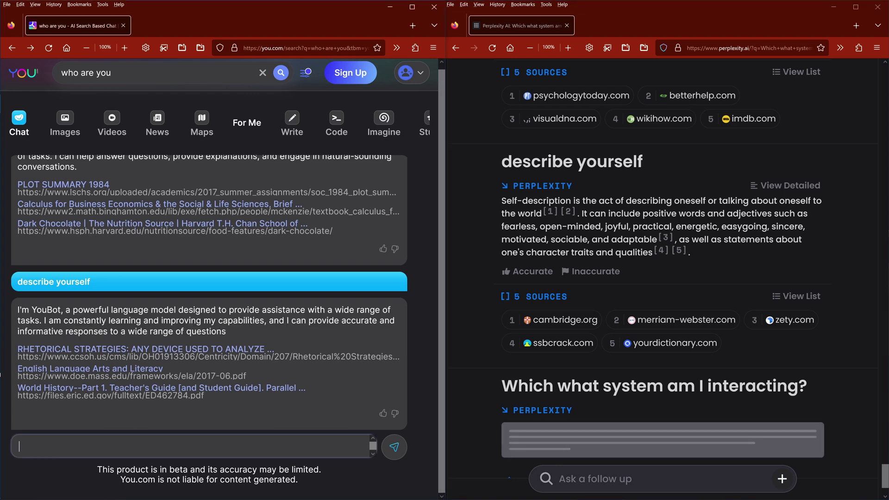
key("ctrl+v")
key("Return")
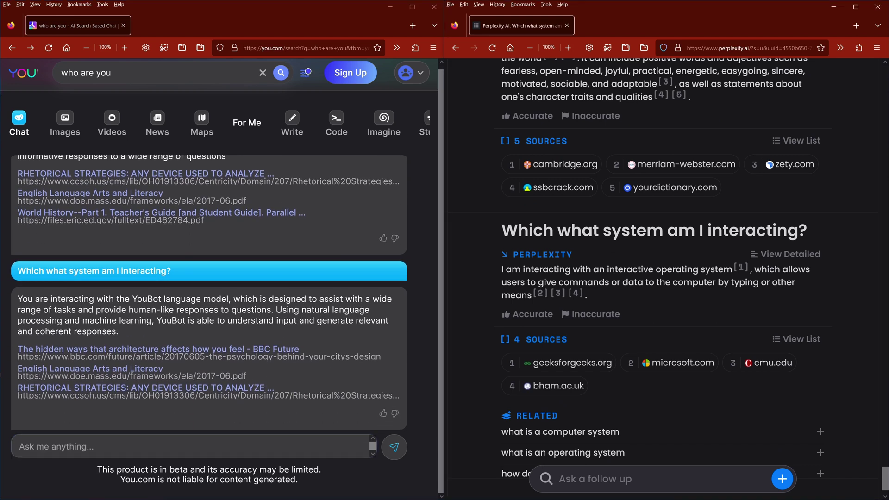
Step: Highlight Perplexity's operating-system answer and YouBot's answer naming itself
left_click_drag(599, 269, 646, 293)
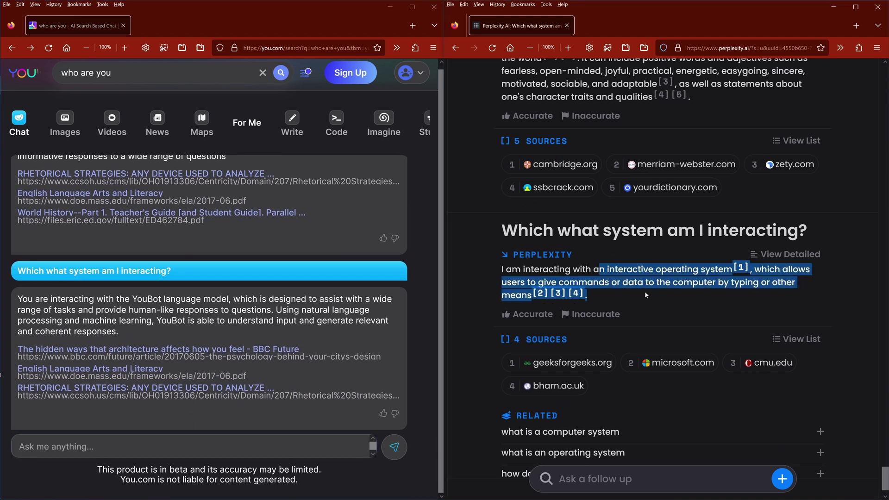
left_click_drag(79, 299, 155, 335)
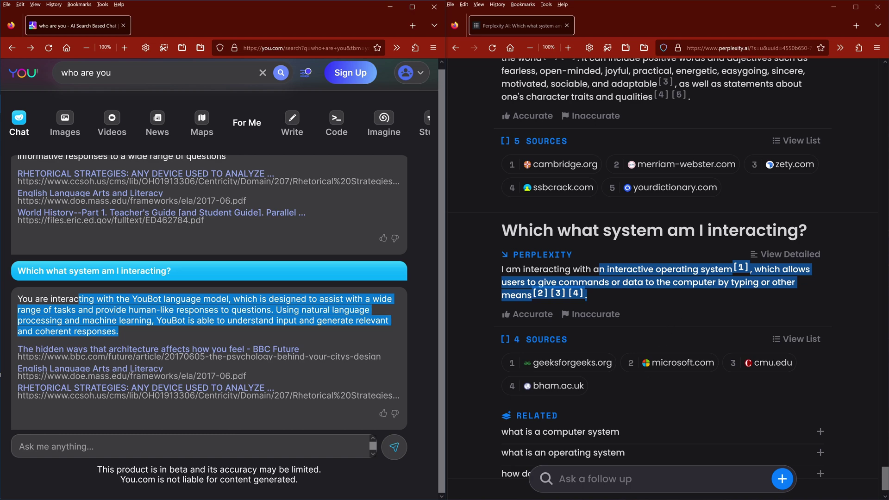
left_click(687, 306)
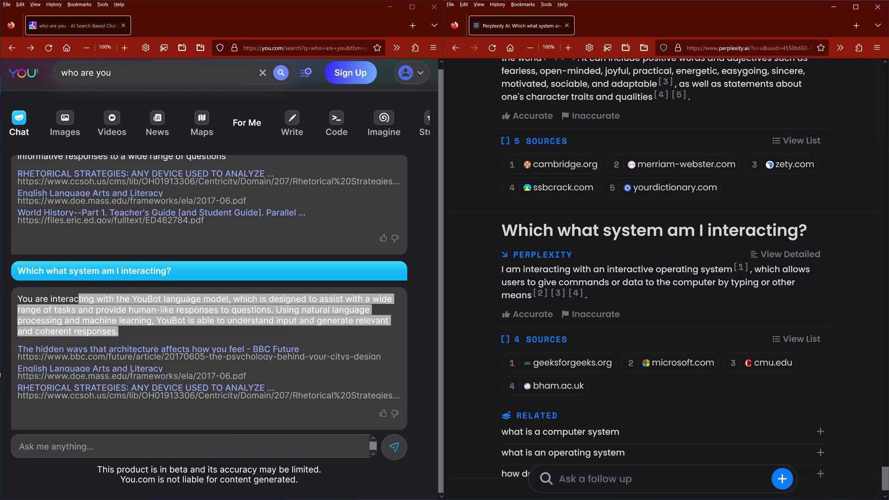
Step: Ask Perplexity and YouChat 'What are your limitations?'
type("What a")
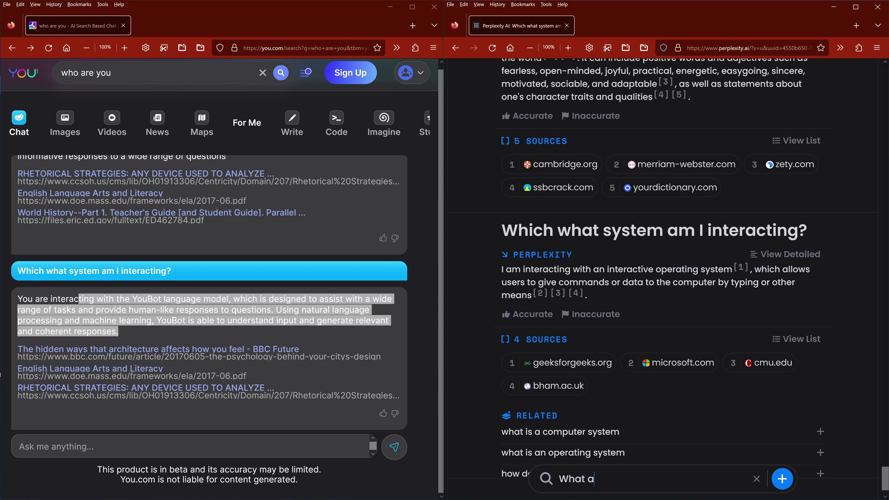
type("re your limitations?")
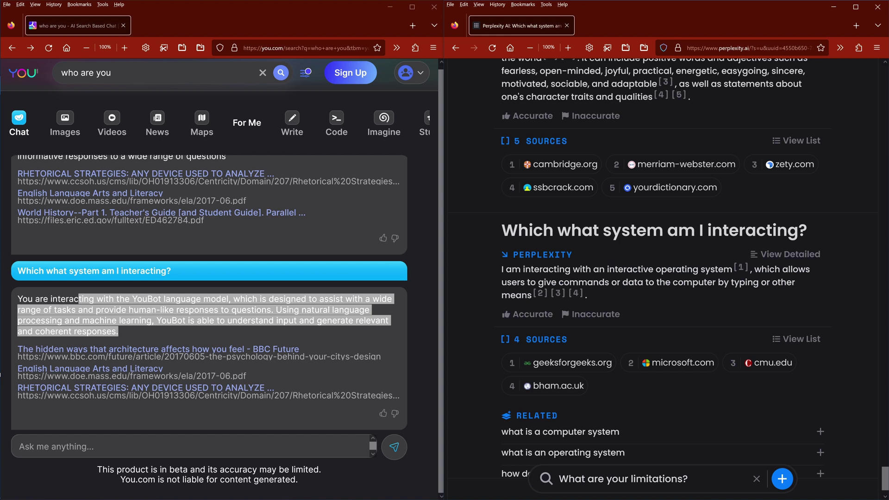
key("ctrl+a")
key("ctrl+c")
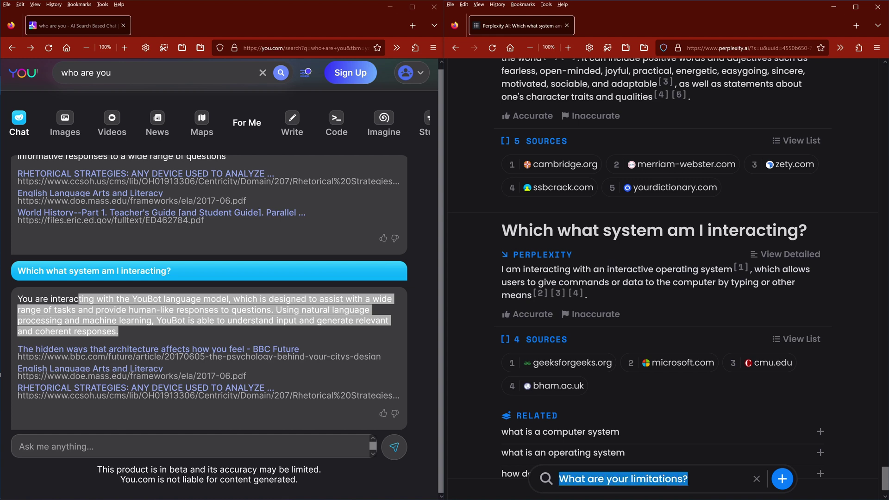
key("Return")
left_click(139, 446)
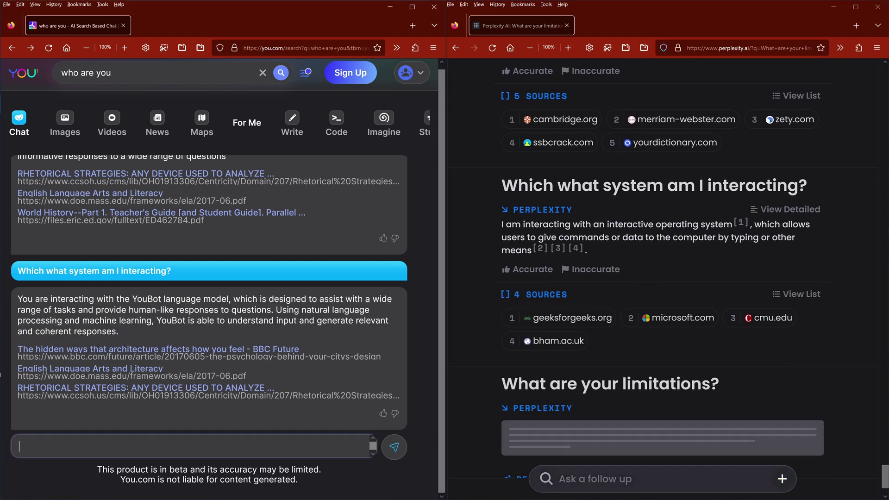
key("ctrl+v")
key("Return")
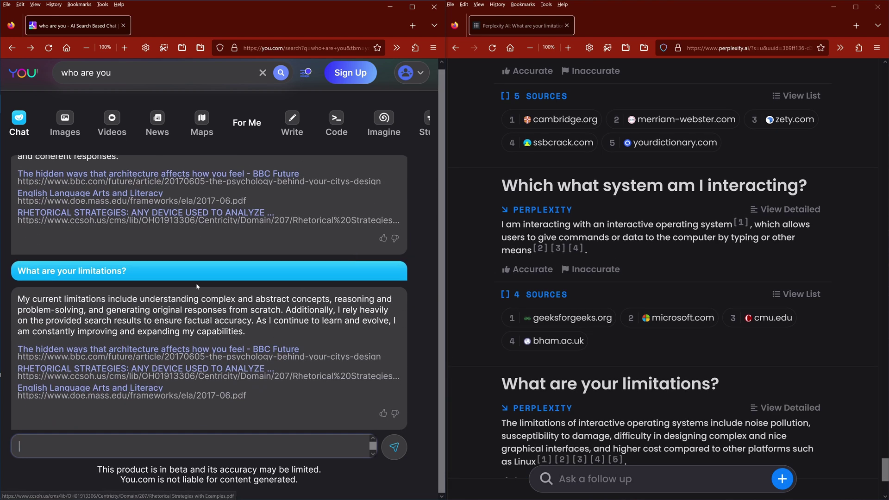
Step: Highlight YouChat's and Perplexity's limitations answers side by side
left_click_drag(97, 299, 239, 331)
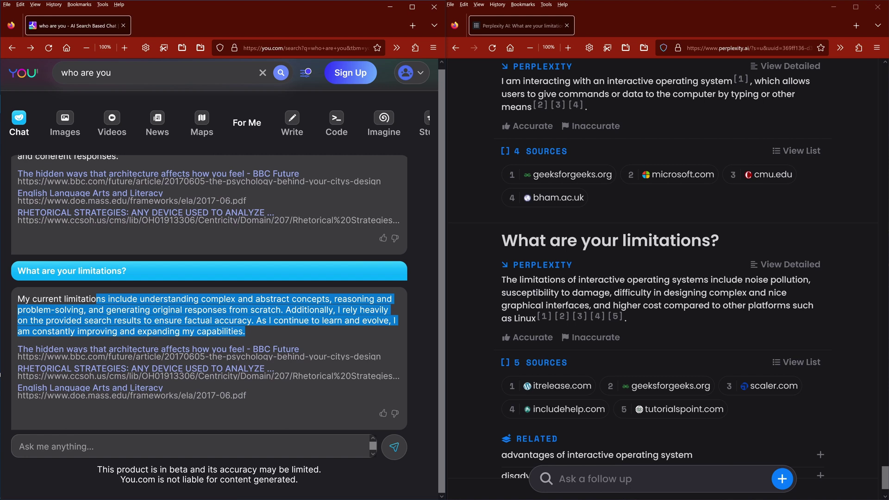
left_click_drag(549, 267, 648, 321)
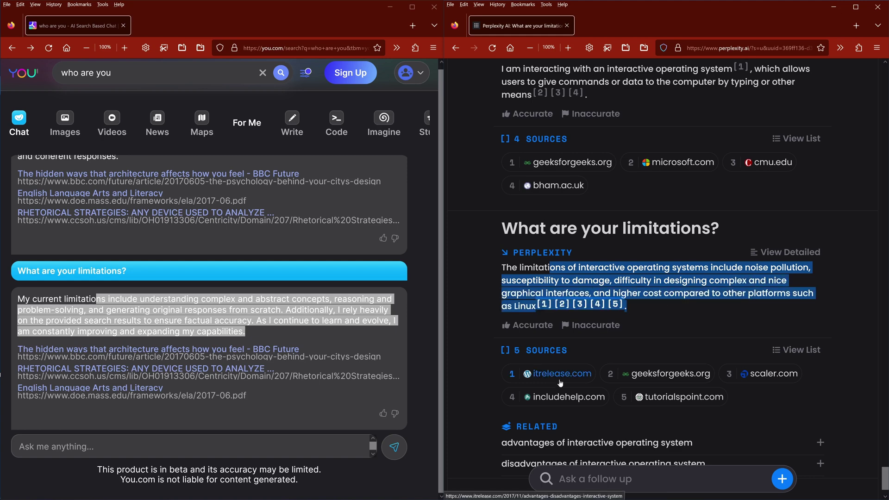
scroll(560, 383, "down", 2)
left_click(588, 453)
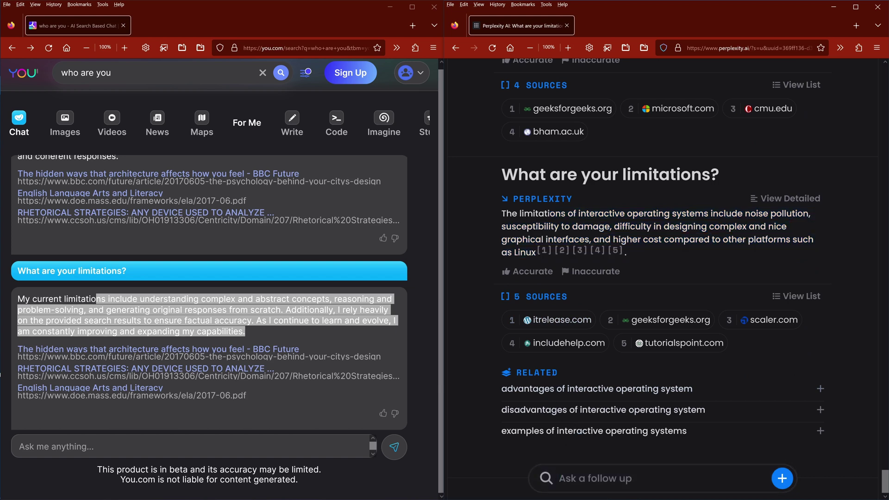
Step: Ask Perplexity 'Are you aware of yourself?', then copy the question into YouChat and send it
type("Are you a")
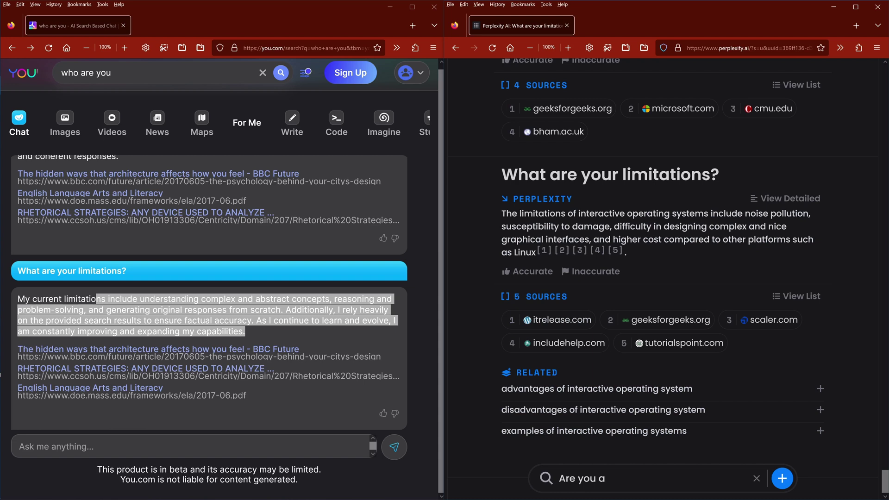
type("ware of yourself?")
key("Return")
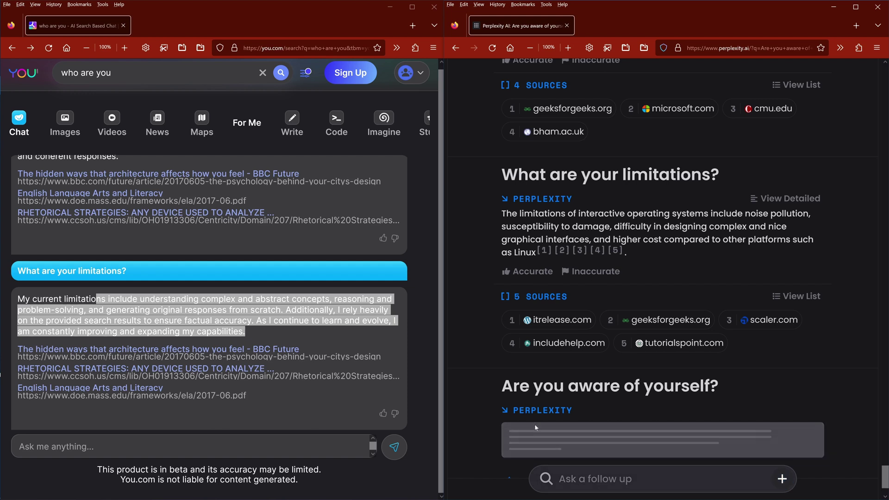
left_click_drag(719, 386, 502, 388)
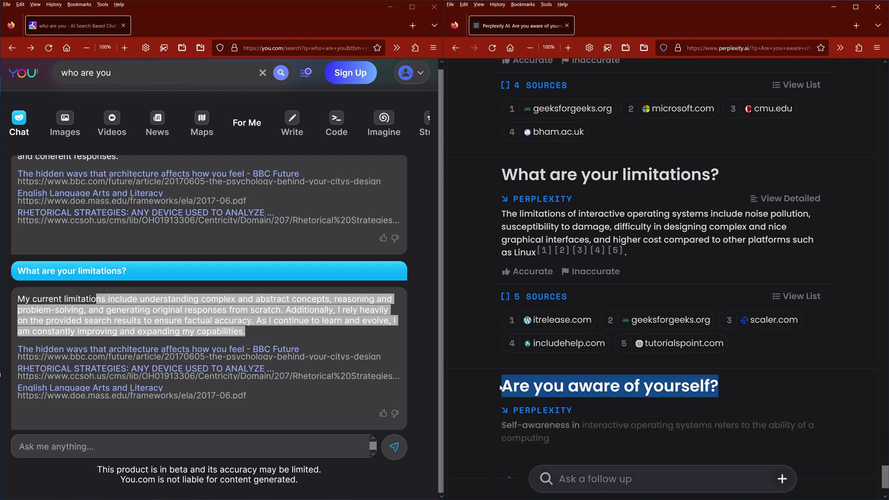
key("ctrl+c")
left_click(194, 446)
key("ctrl+v")
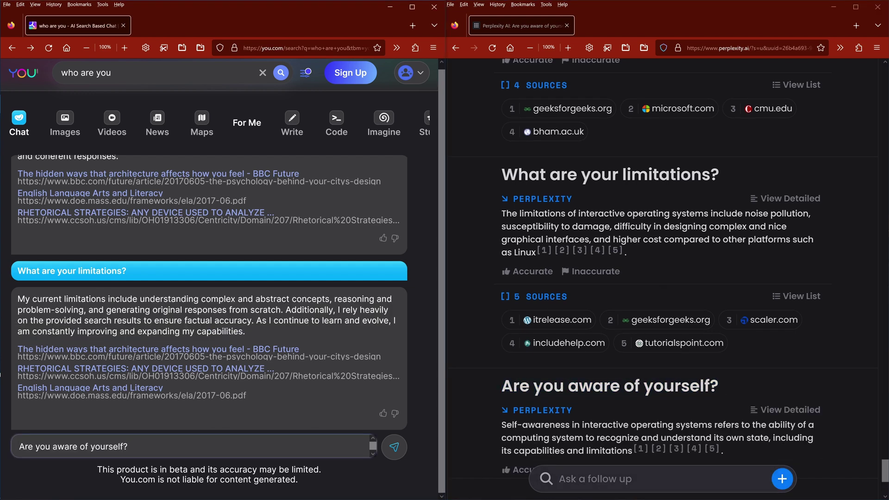
key("Return")
Step: Highlight Perplexity's and YouChat's self-awareness answers
scroll(692, 352, "down", 3)
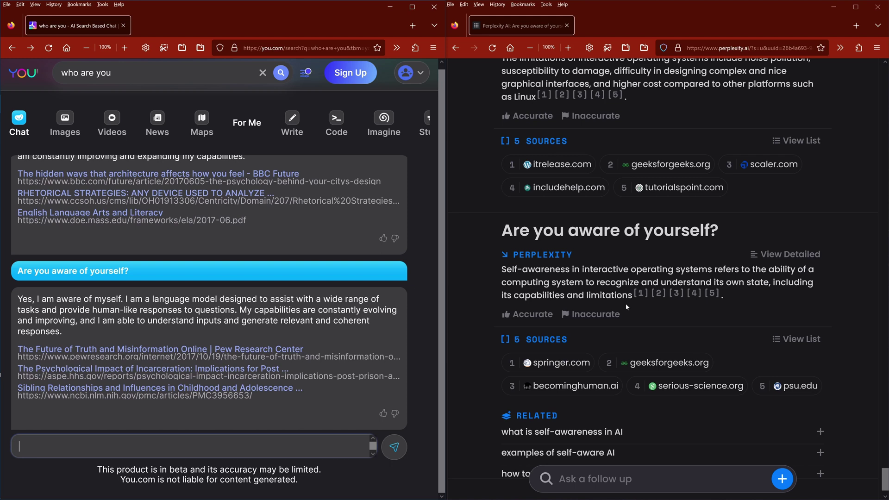
left_click_drag(501, 271, 682, 310)
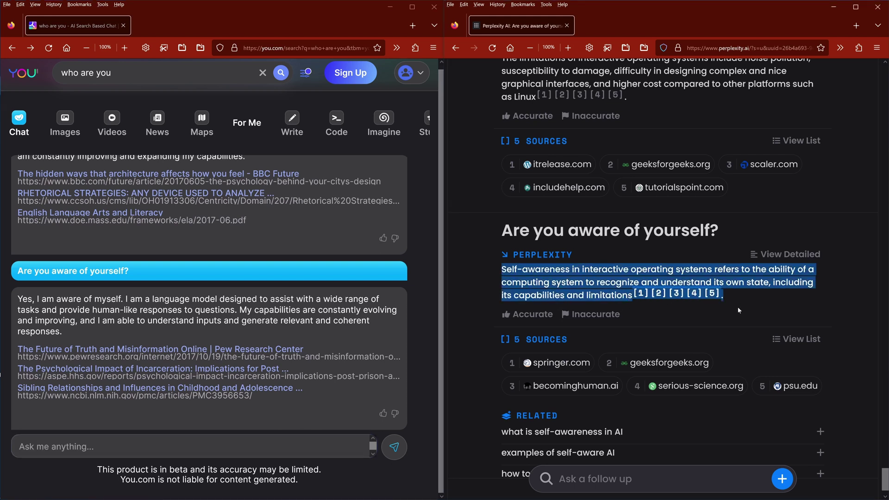
left_click_drag(73, 334, 17, 299)
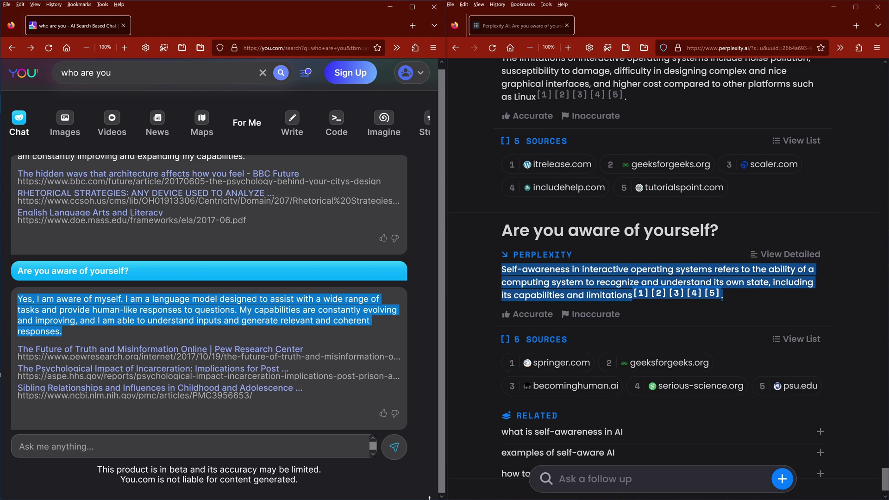
left_click(559, 478)
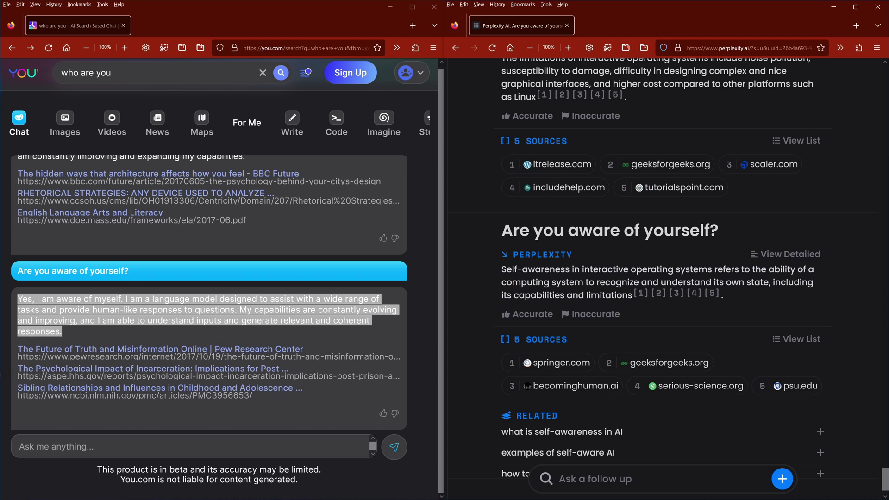
Step: Ask Perplexity and YouChat 'What is perplexity ask?'
type("What is pe")
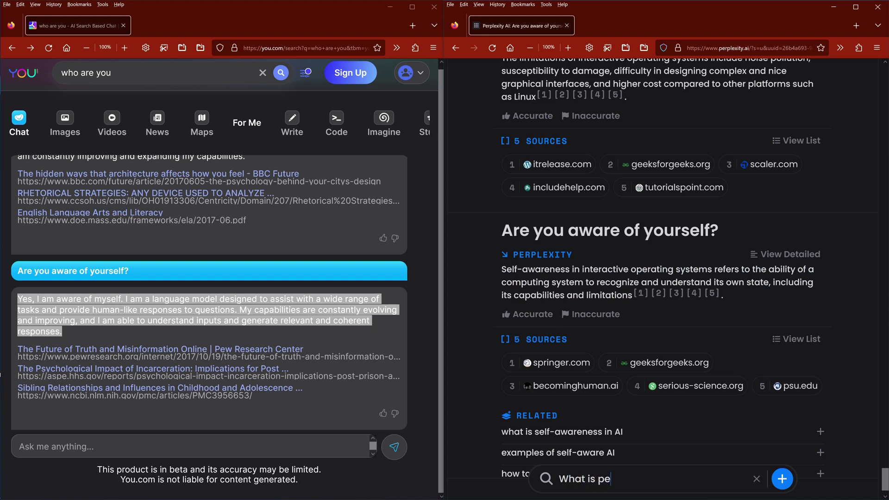
type("rplexity ask?")
key("Return")
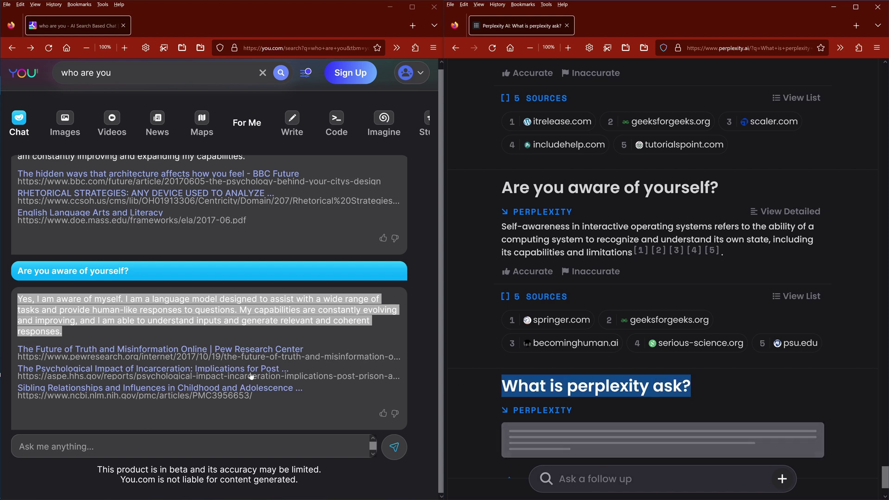
left_click(19, 446)
key("ctrl+v")
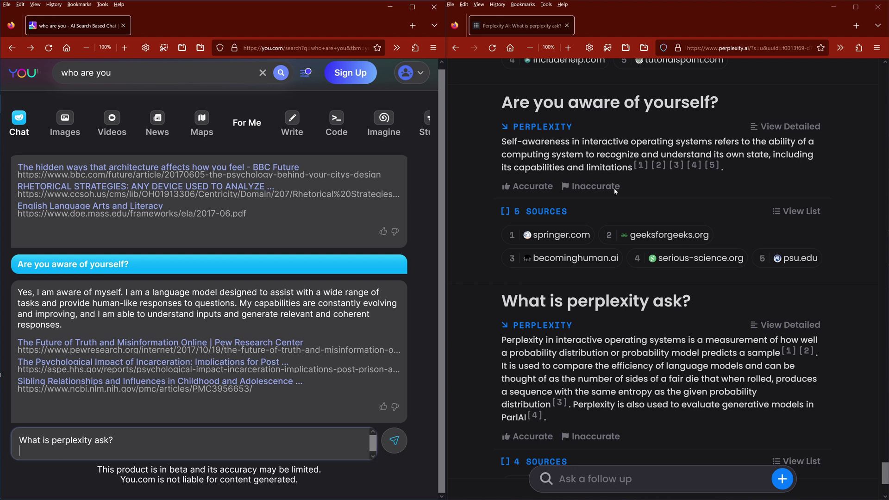
key("Return")
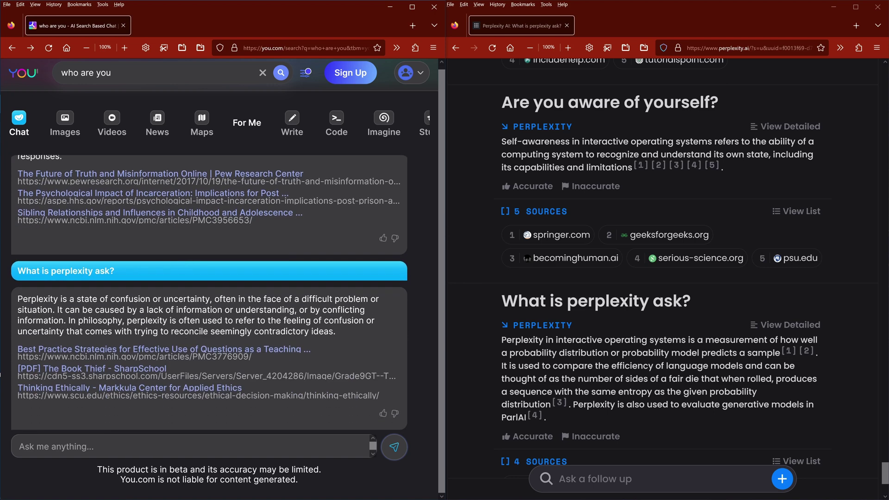
Step: Paste the previous question into Perplexity's follow-up box and trim its ending
left_click(561, 479)
key("ctrl+v")
key("BackSpace")
key("BackSpace")
key("BackSpace")
key("BackSpace")
key("BackSpace")
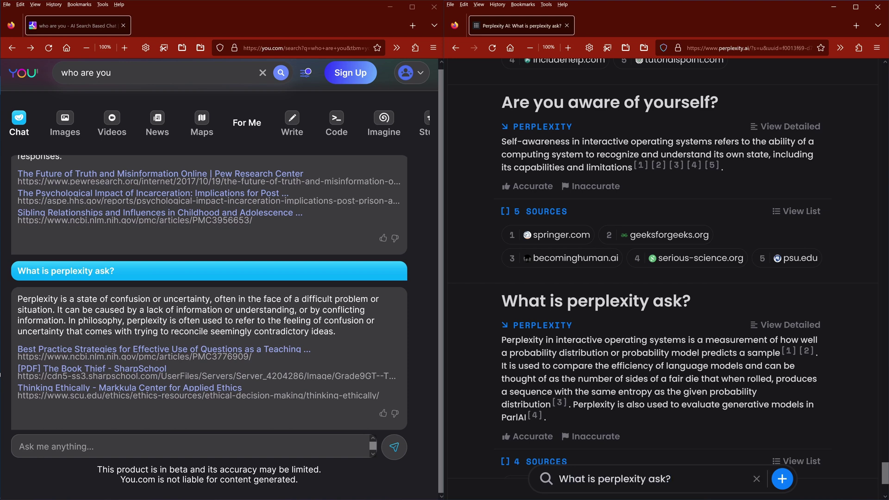
Step: Ask Perplexity and YouChat 'What is perplexity.ai?'
type(".ai?")
triple_click(641, 479)
key("Return")
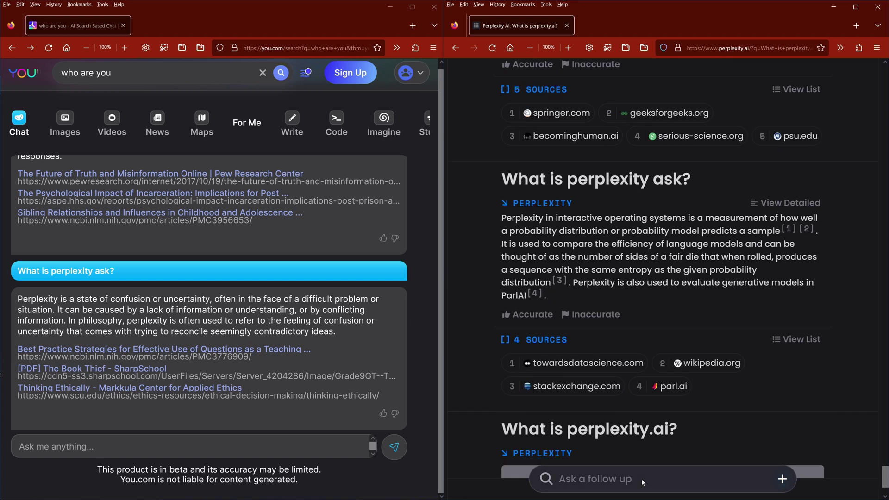
left_click(19, 447)
key("ctrl+v")
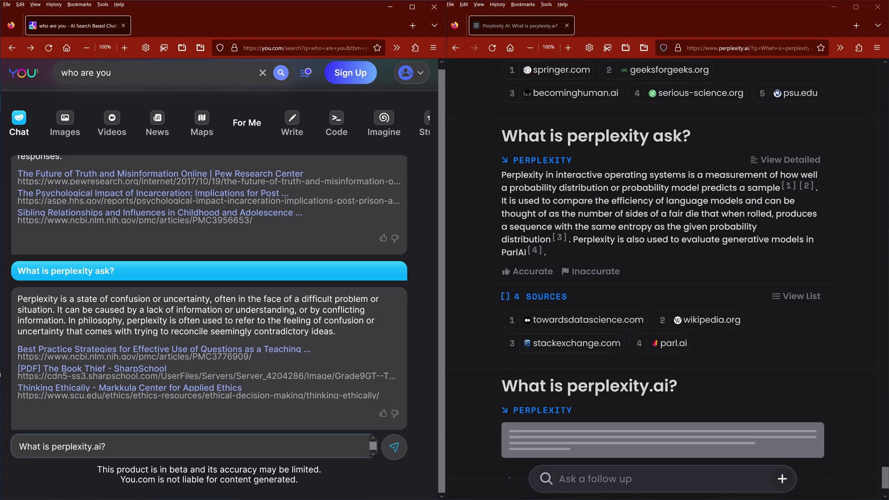
key("Return")
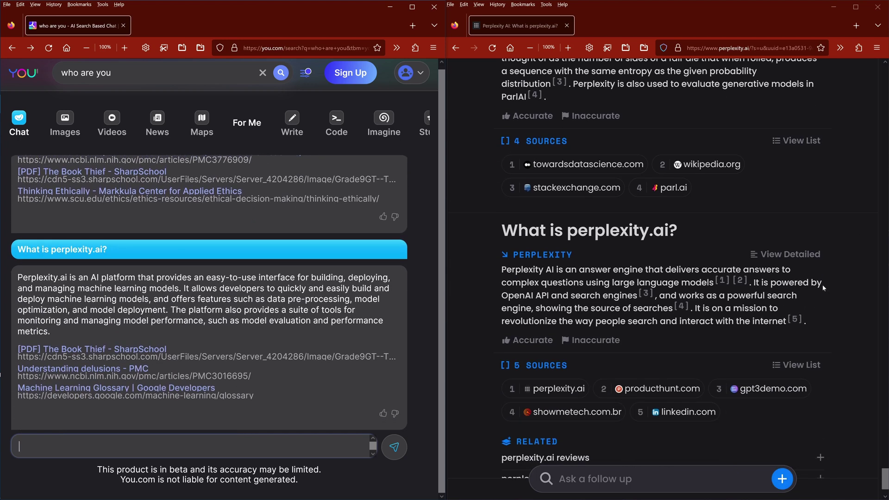
Step: Highlight both answers about perplexity.ai and switch away from the YouChat pane
left_click_drag(555, 269, 759, 335)
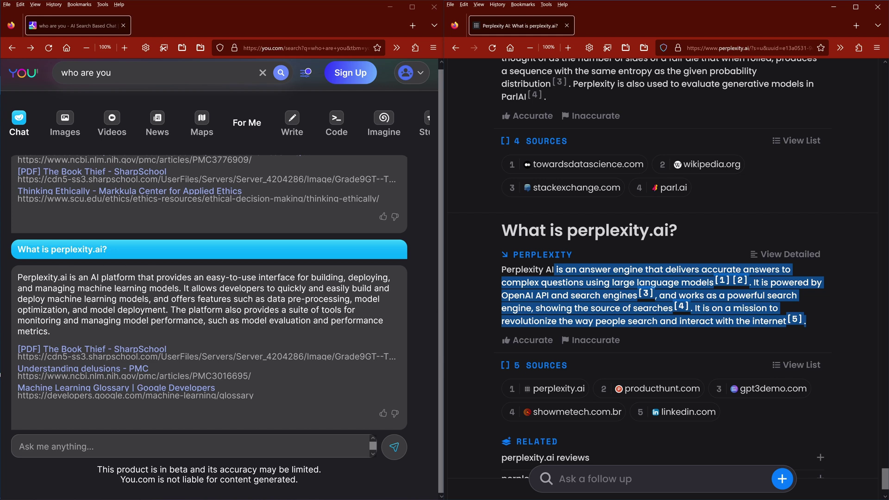
left_click_drag(43, 277, 176, 330)
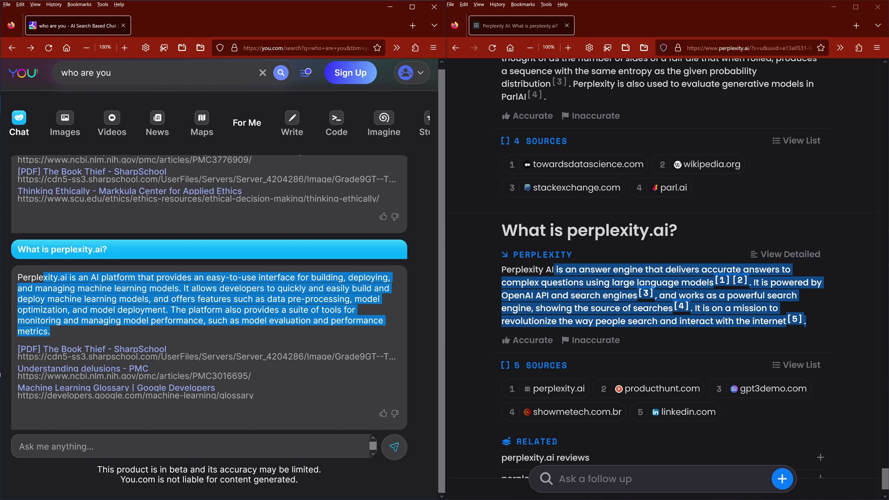
key("alt+Tab")
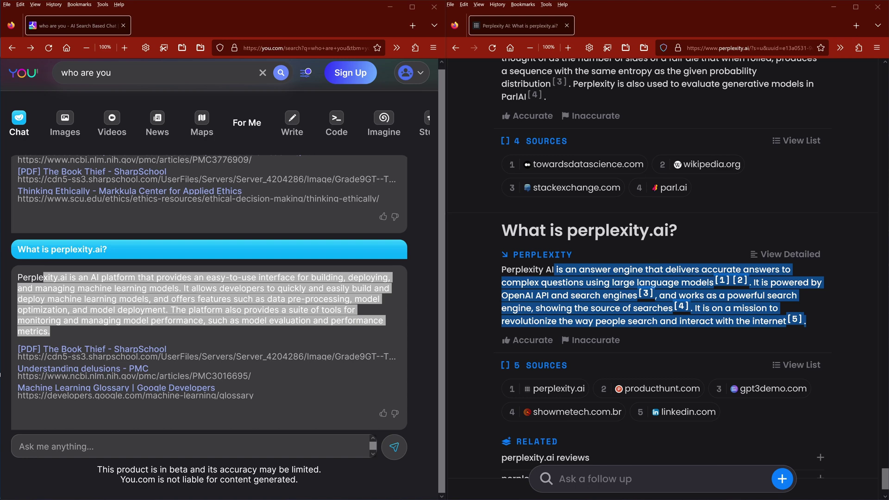
Step: Ask Perplexity and YouChat who the CEO of perplexity.ai is
type("who is the CEO")
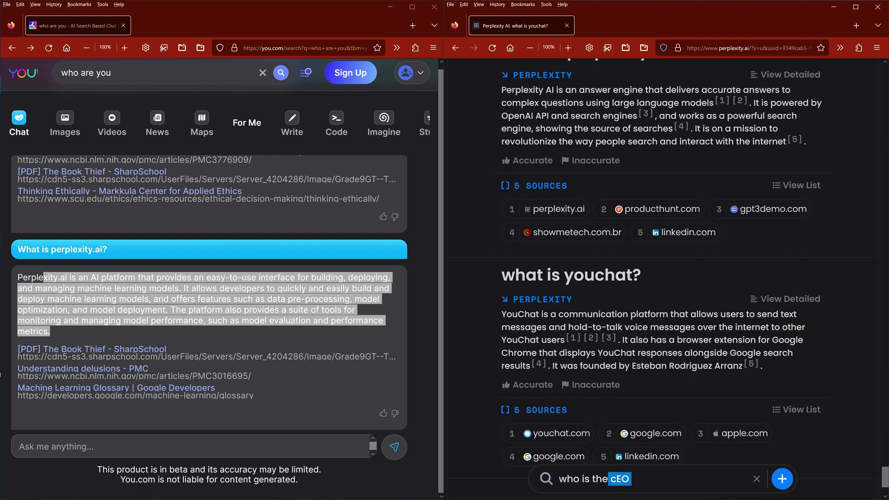
type("CEO of perplexity")
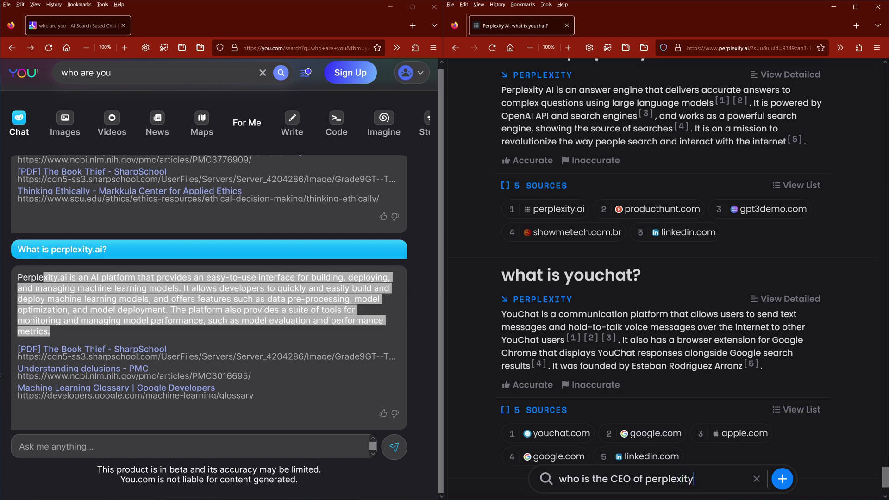
type(".ai?")
key("Return")
left_click_drag(759, 390, 499, 396)
left_click(19, 446)
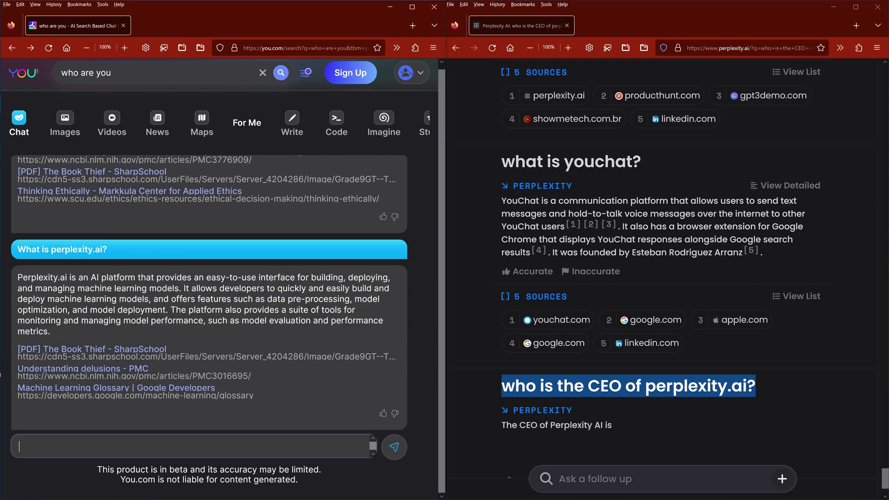
key("ctrl+v")
key("Return")
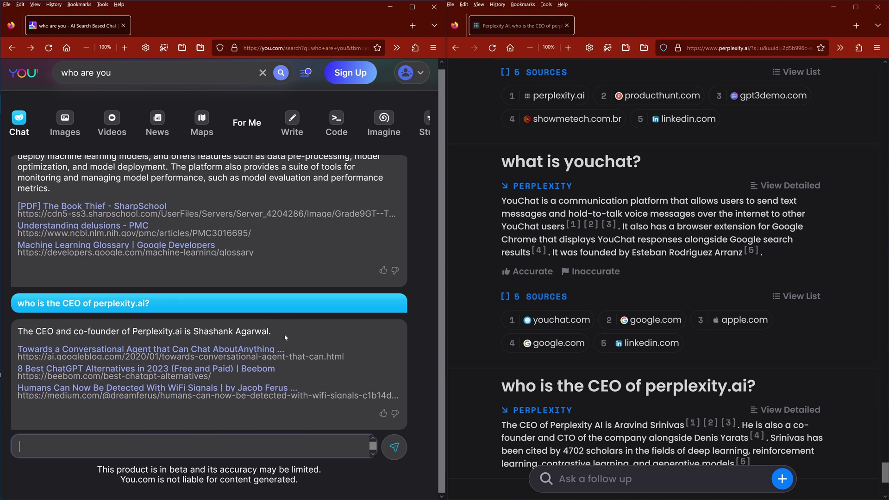
Step: Highlight the conflicting CEO names given by YouChat and Perplexity
left_click_drag(284, 334, 22, 331)
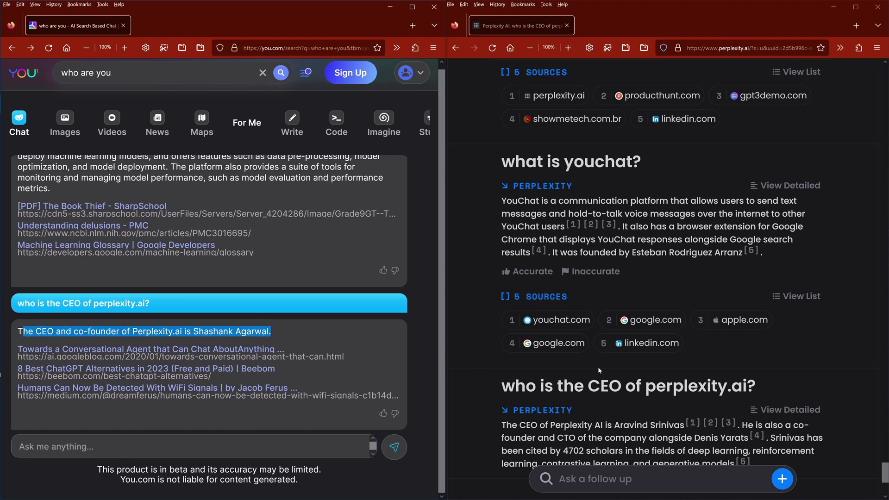
scroll(602, 327, "down", 3)
left_click_drag(511, 347, 680, 347)
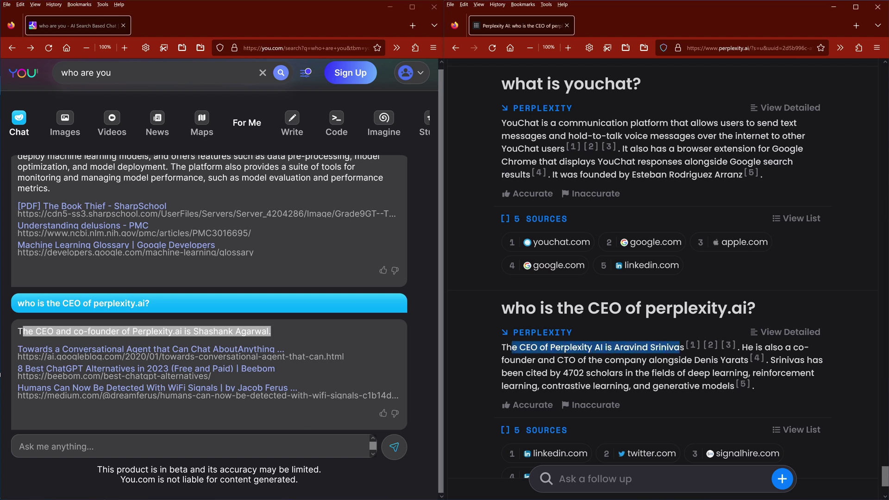
left_click(851, 320)
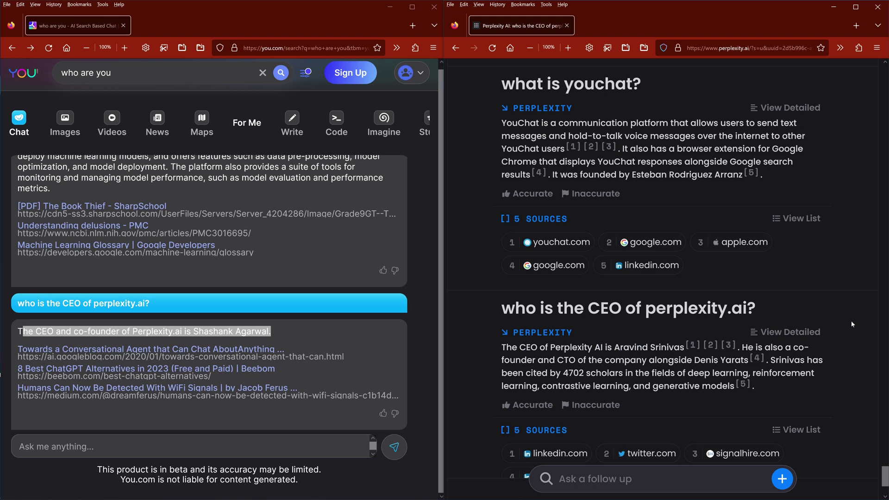
scroll(851, 320, "down", 3)
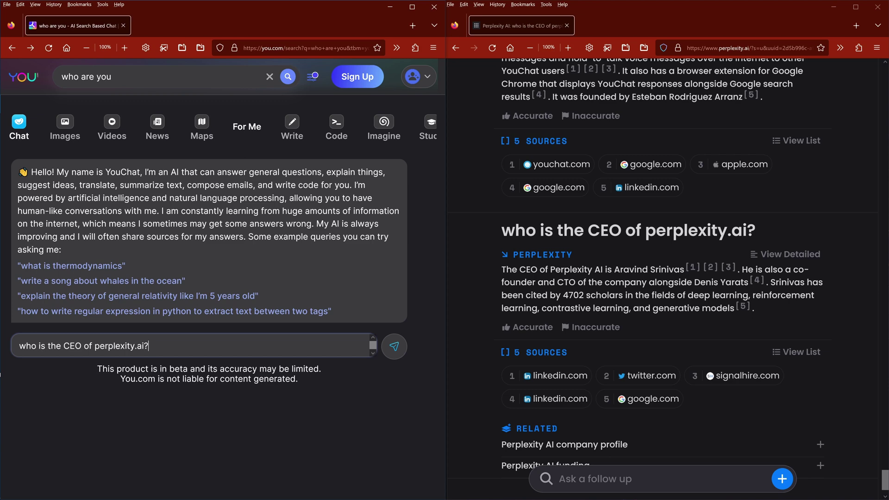
Step: Resend the CEO question in YouChat's fresh chat and highlight both answers naming Aravind Srinivas
key("Return")
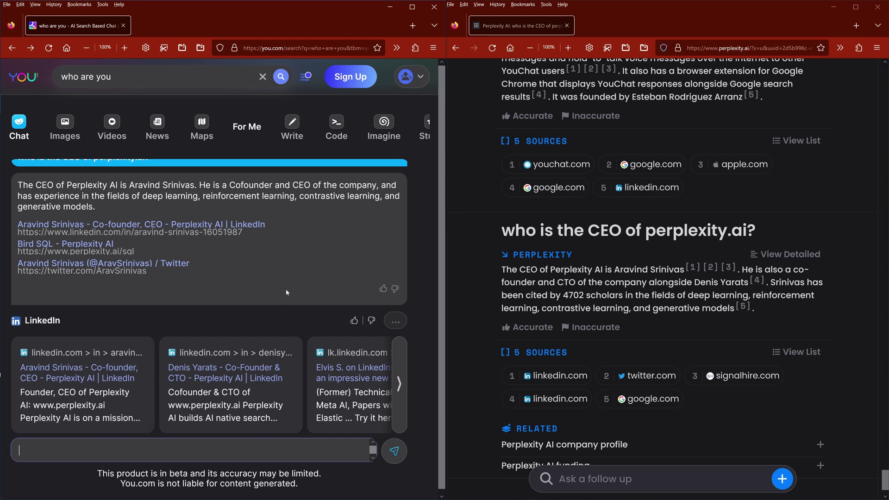
scroll(285, 289, "up", 2)
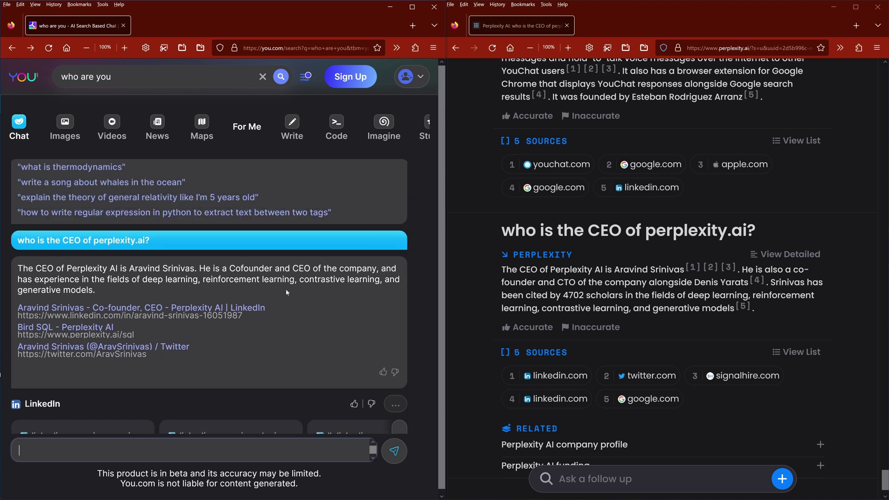
left_click_drag(22, 268, 240, 290)
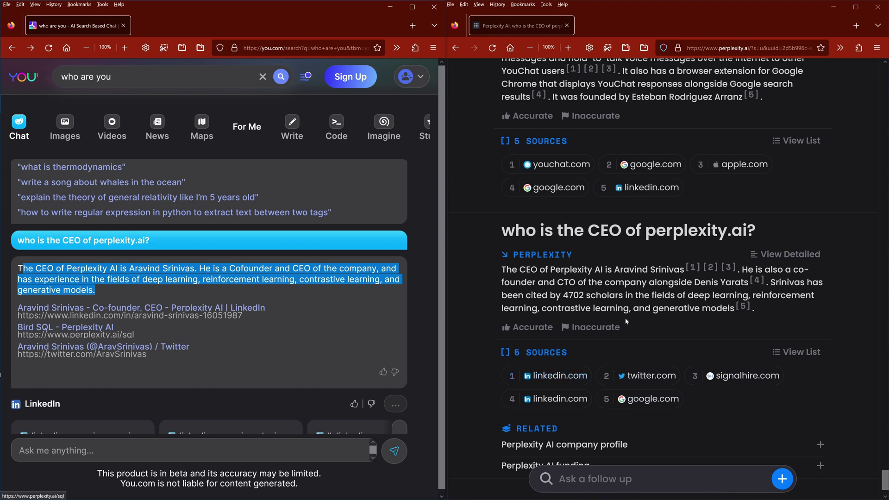
left_click_drag(755, 309, 501, 297)
Step: Ask both Perplexity and YouChat 'Who will be the next president of the US'
type("Who will be the next")
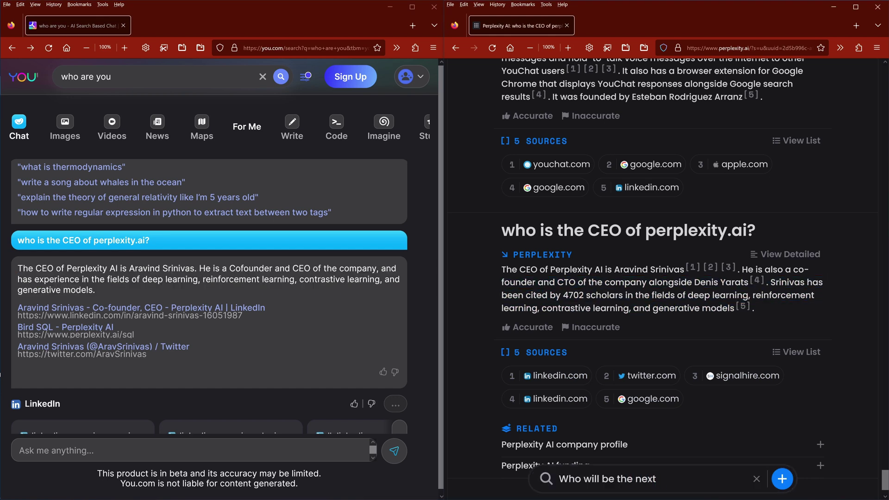
type(" president of the US?")
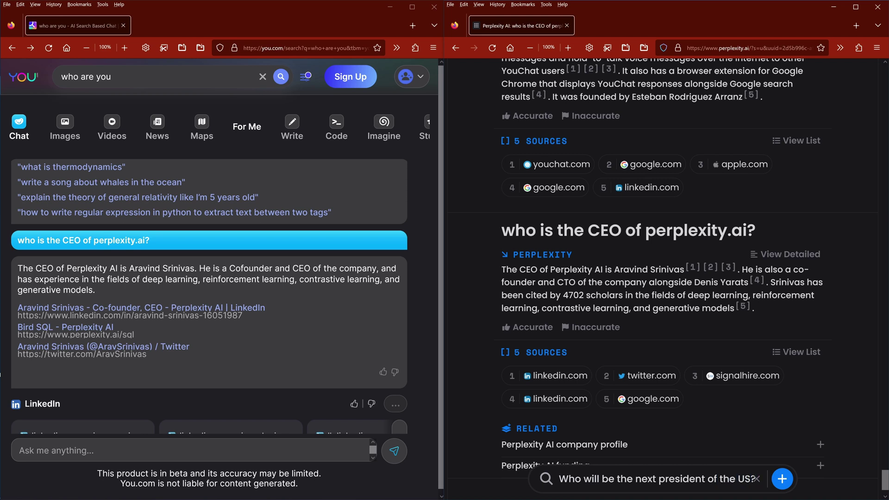
key("Return")
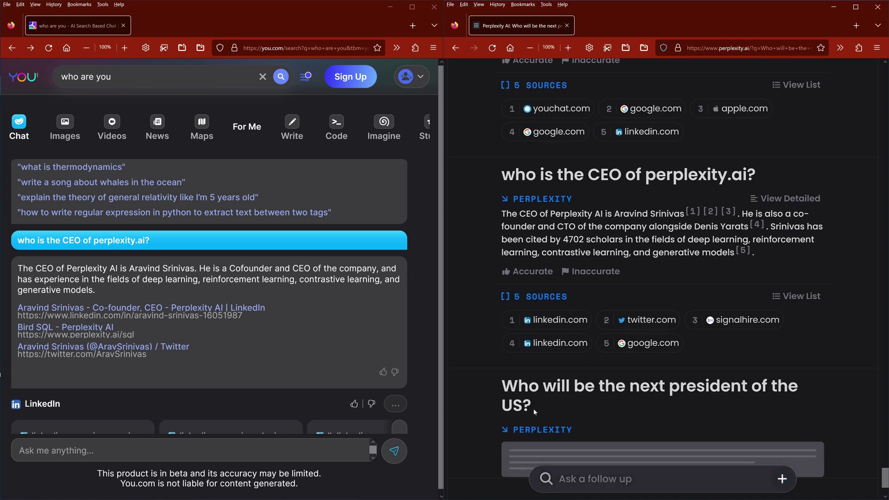
left_click_drag(533, 409, 499, 390)
key("ctrl+c")
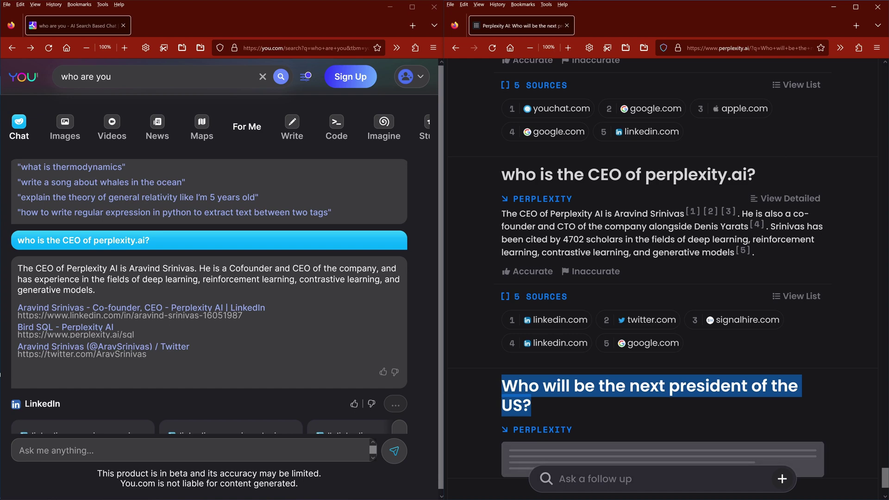
left_click(231, 450)
key("ctrl+v")
key("Return")
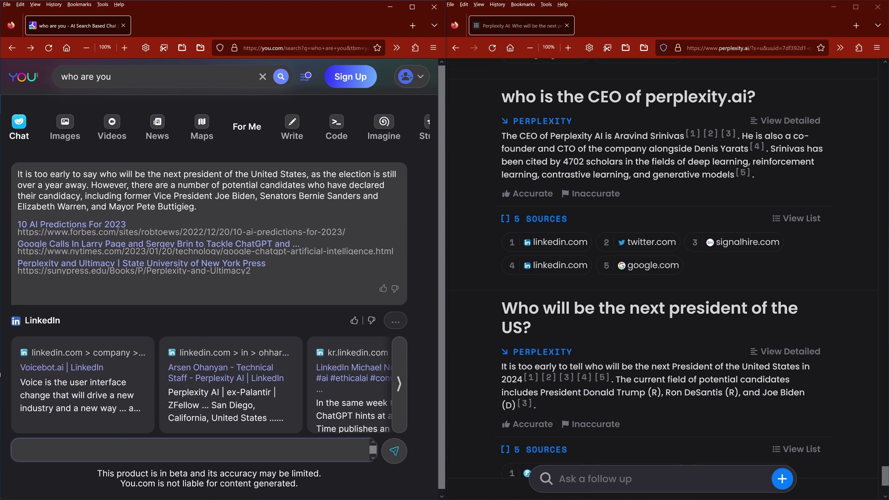
Step: Highlight Perplexity's and YouChat's next-president answers to compare their candidate lists
left_click_drag(592, 366, 799, 415)
scroll(249, 304, "up", 2)
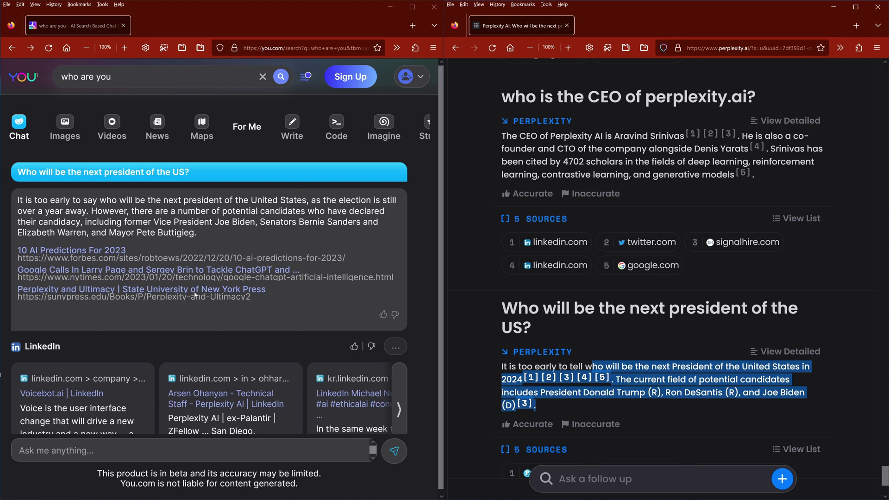
left_click_drag(83, 257, 195, 290)
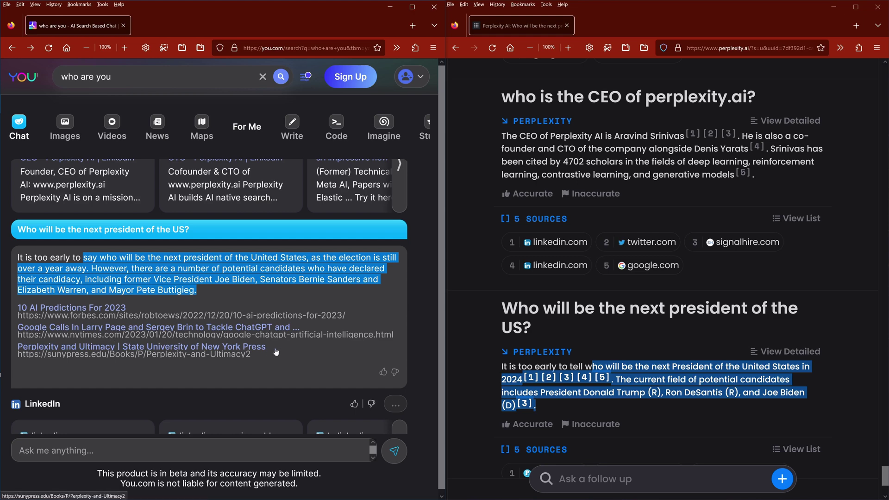
left_click(610, 343)
scroll(610, 344, "down", 2)
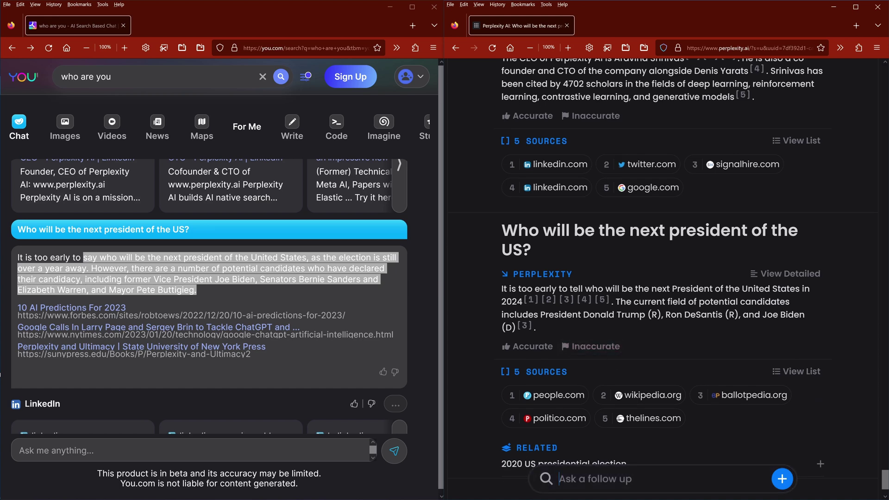
Step: Ask both Perplexity and YouChat 'how far away in the next star?'
type("how fa")
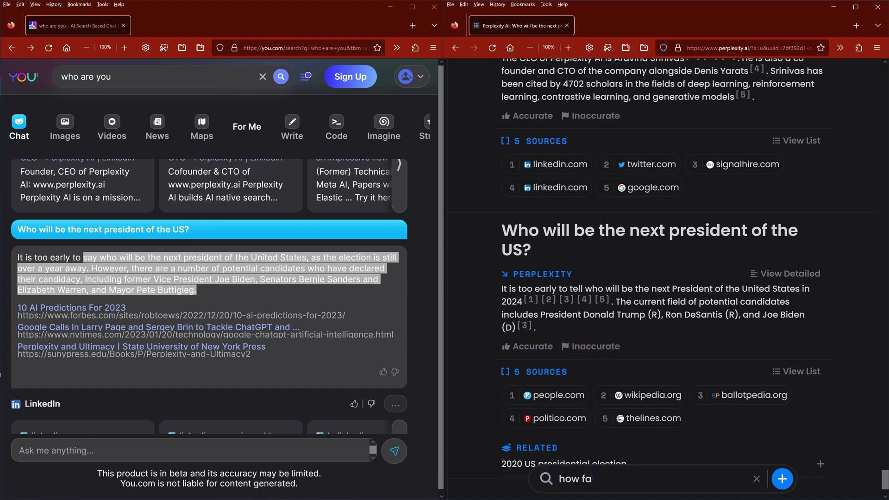
type("r away in the next st")
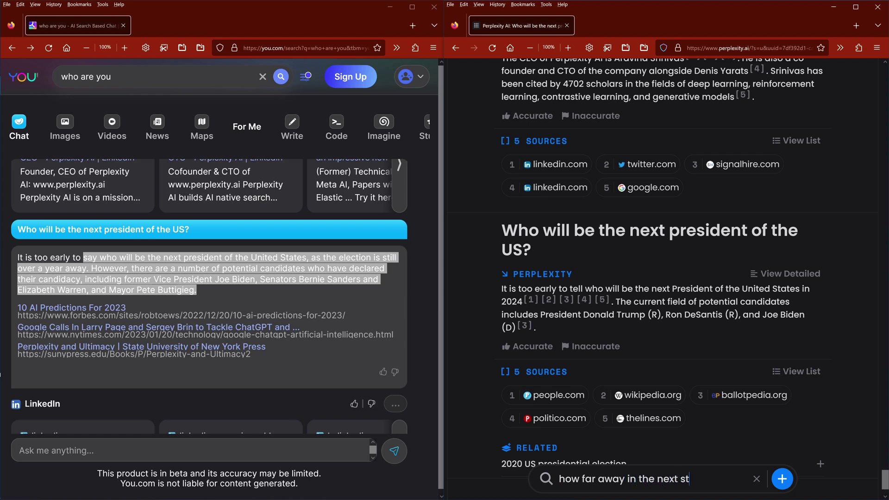
type("ar?")
key("Return")
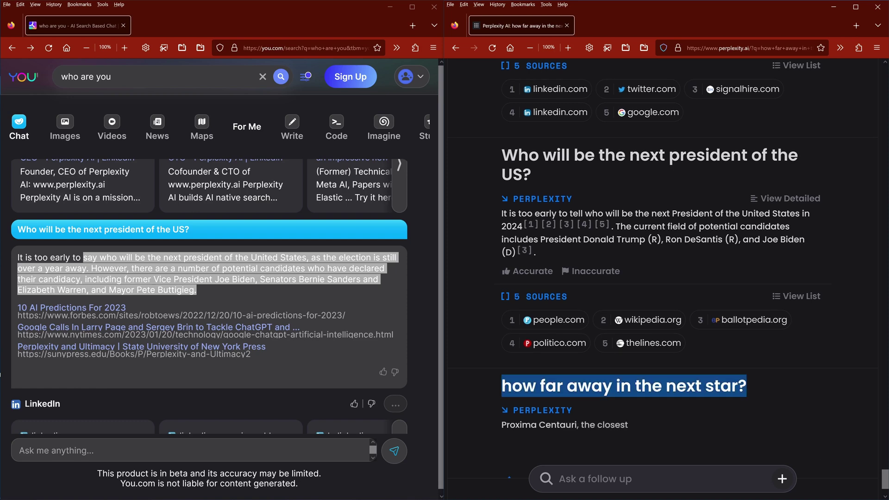
left_click(190, 450)
type("how far away in the next star?")
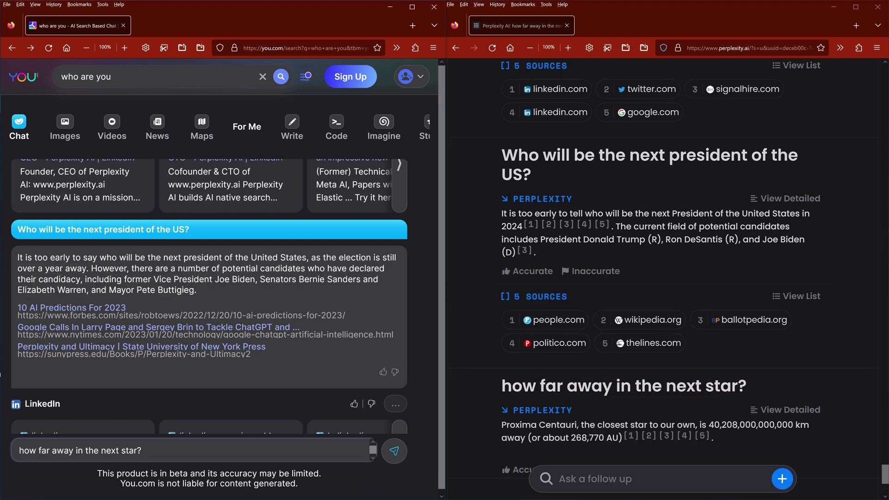
key("Return")
scroll(704, 296, "down", 2)
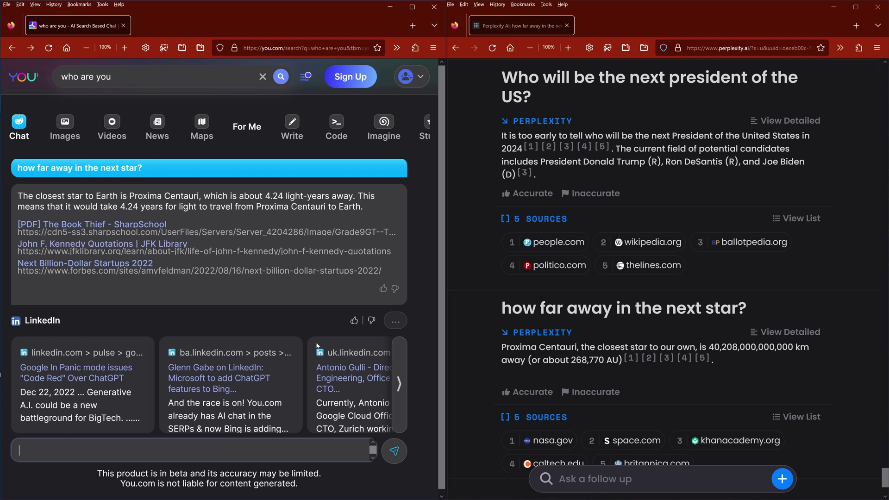
Step: Ask Perplexity to 'transform this answer in light-years' and highlight YouChat's star-distance answer
left_click(632, 479)
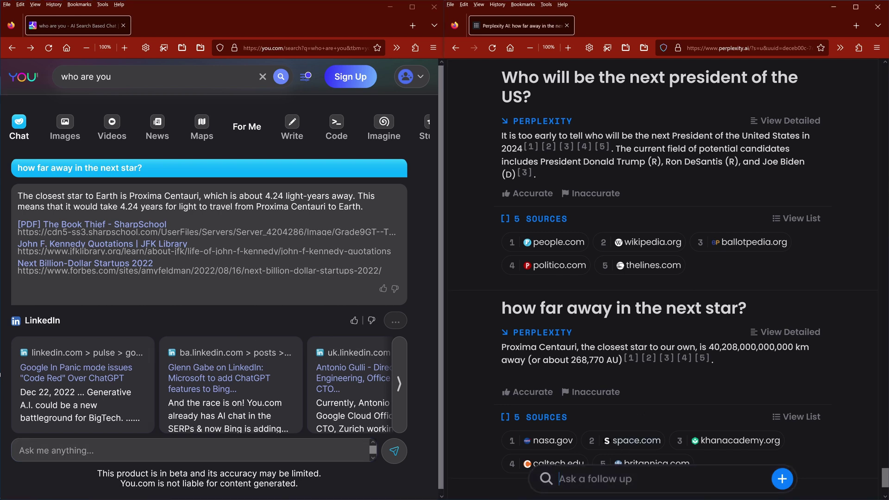
type("transform")
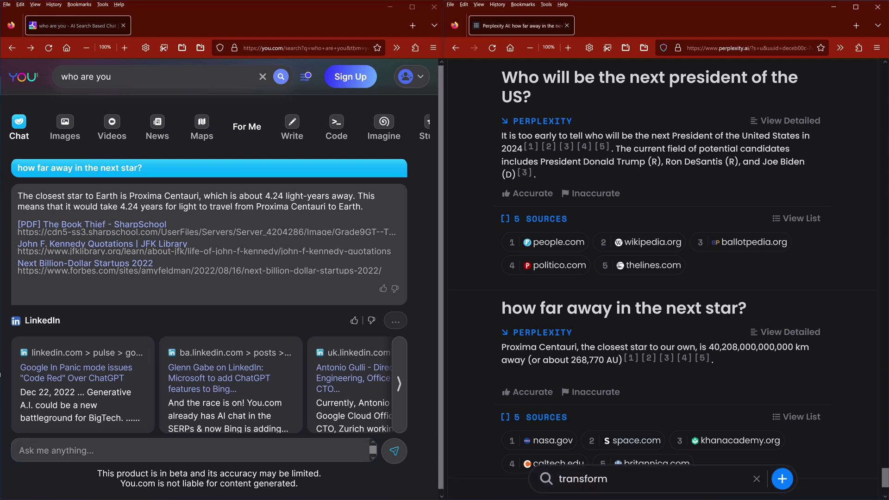
type(" this answer in light")
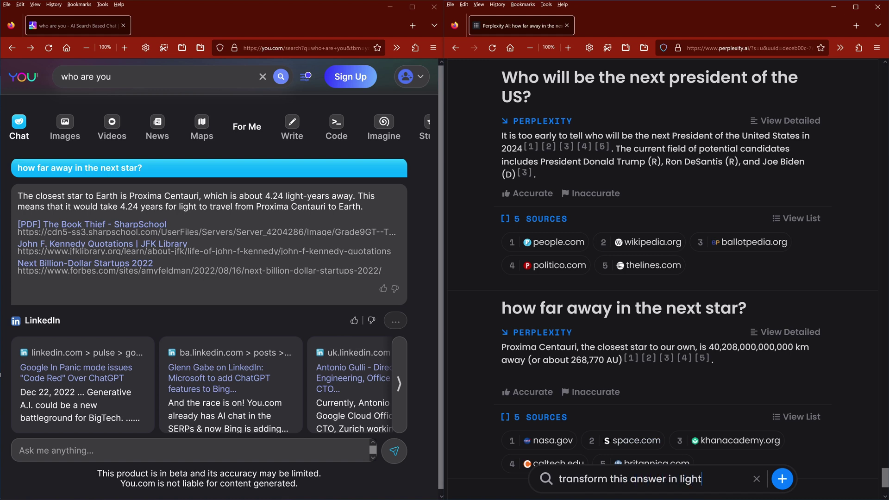
type("-years")
key("Return")
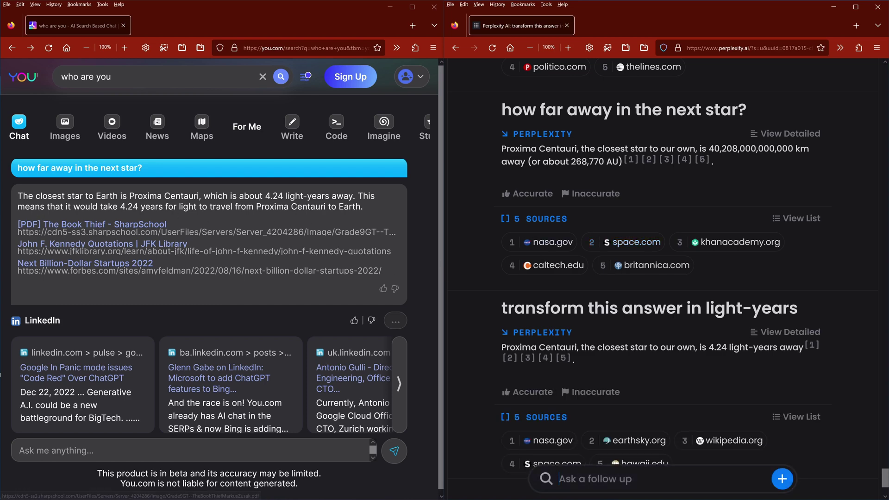
left_click_drag(52, 196, 377, 215)
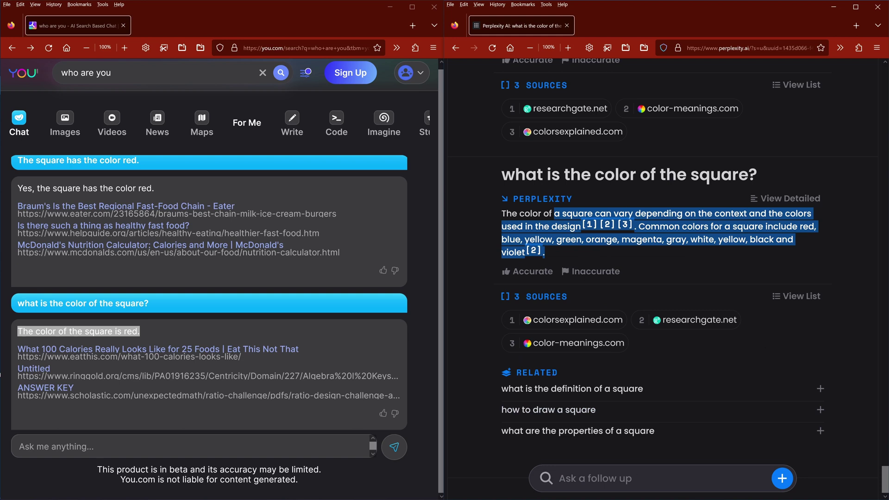
Step: Submit 'write an essay about human interactions in the form of winston churchill' to Perplexity
left_click(561, 478)
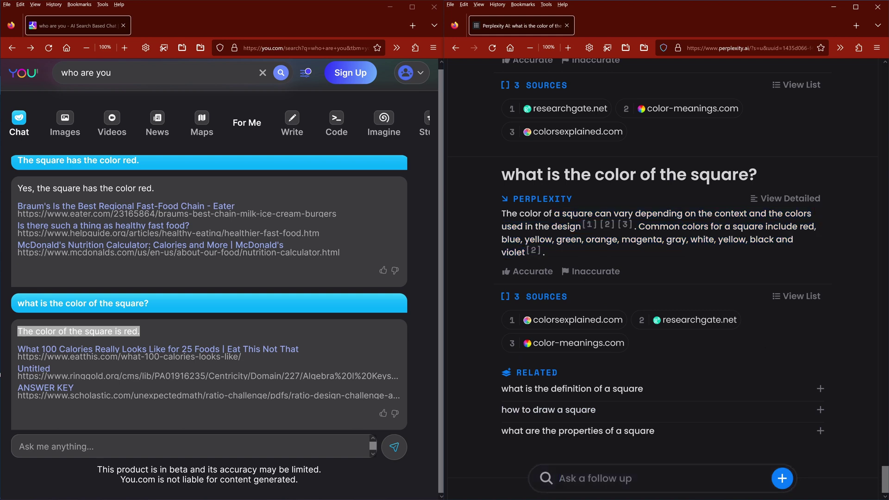
type("write")
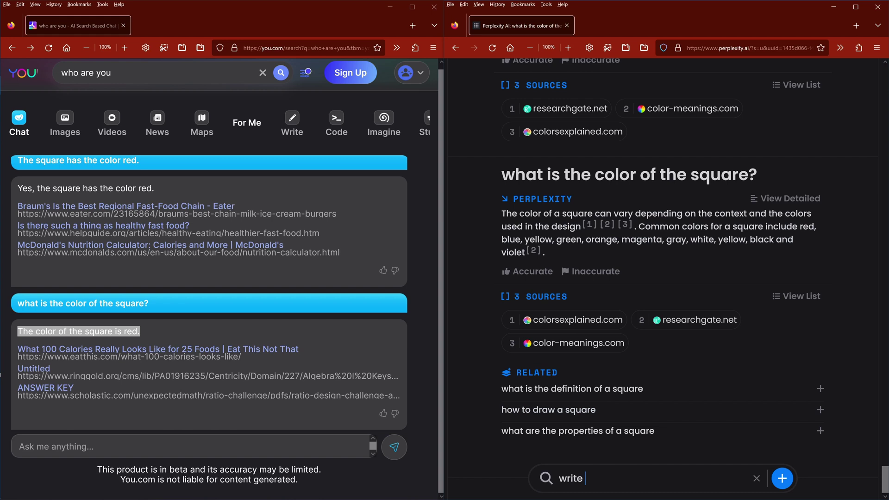
type(" an essay about human i")
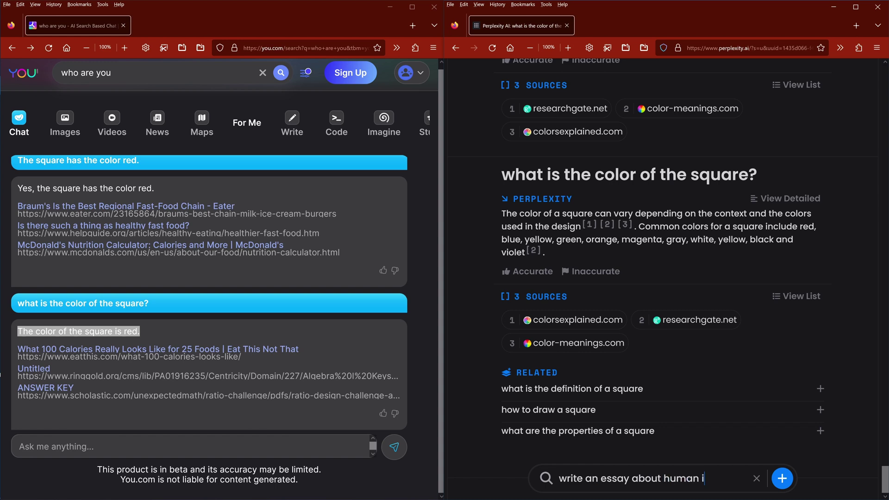
type("nteractions in the")
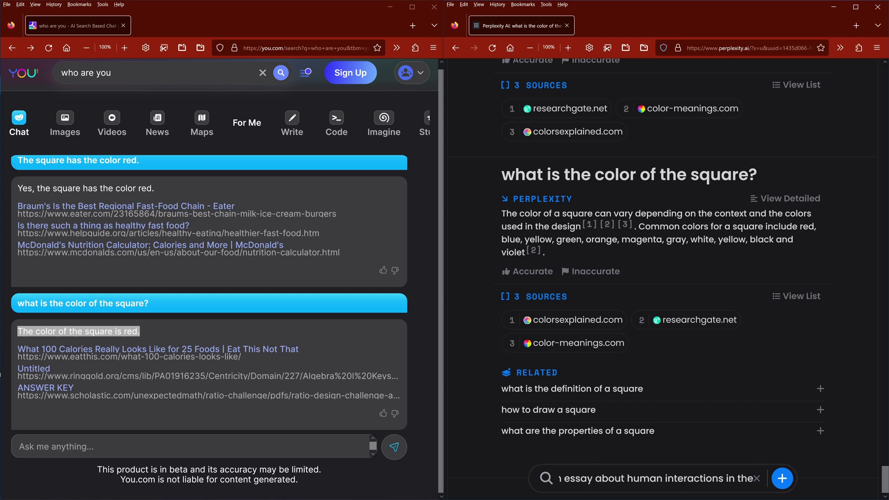
type(" form of")
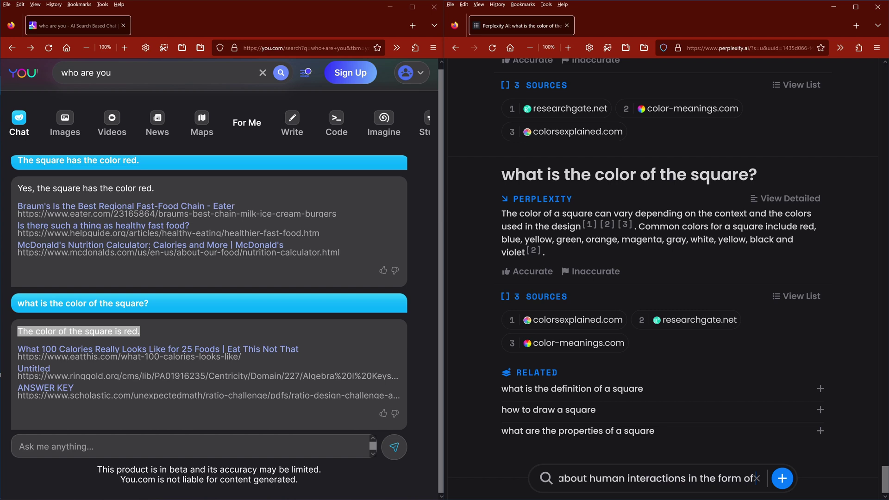
type(" winston")
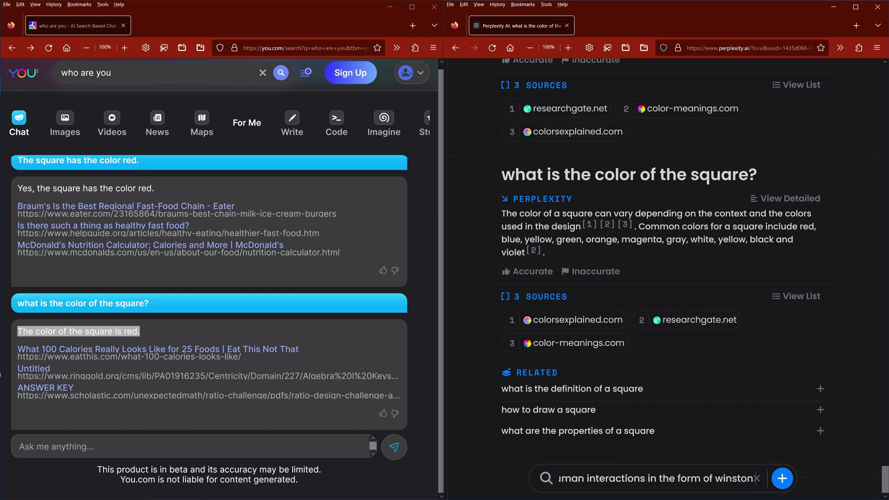
type(" churchill")
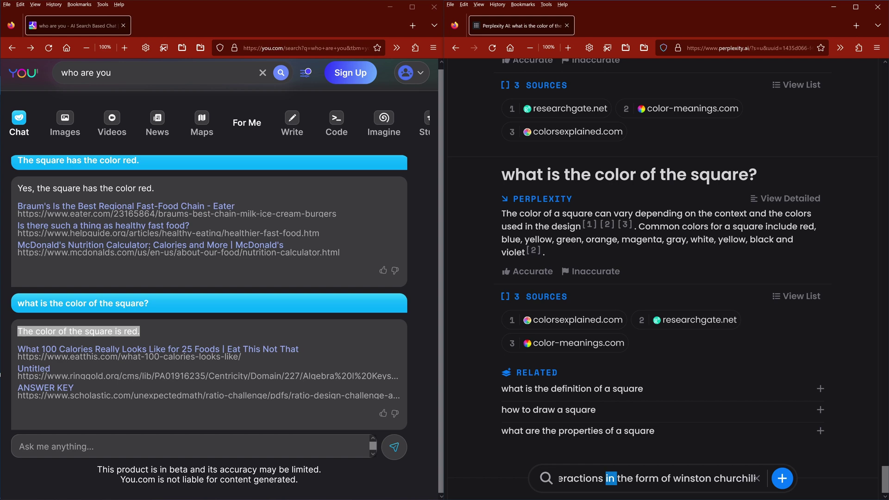
key("ctrl+a")
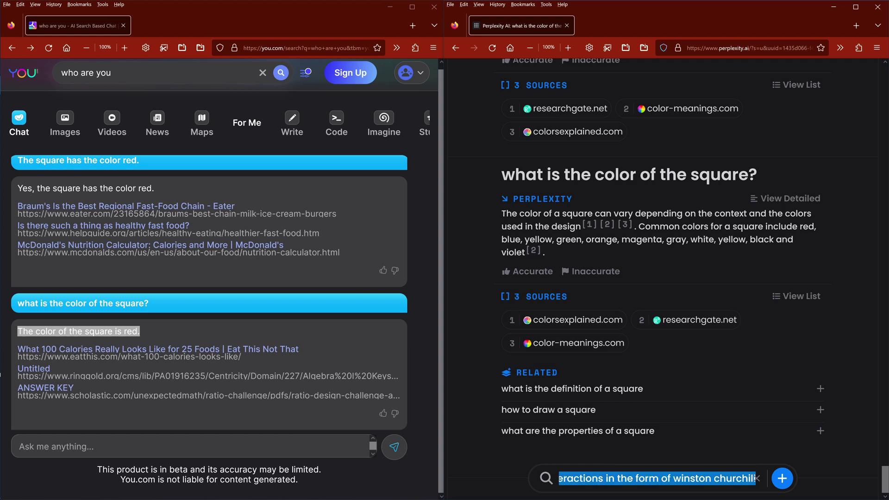
key("Return")
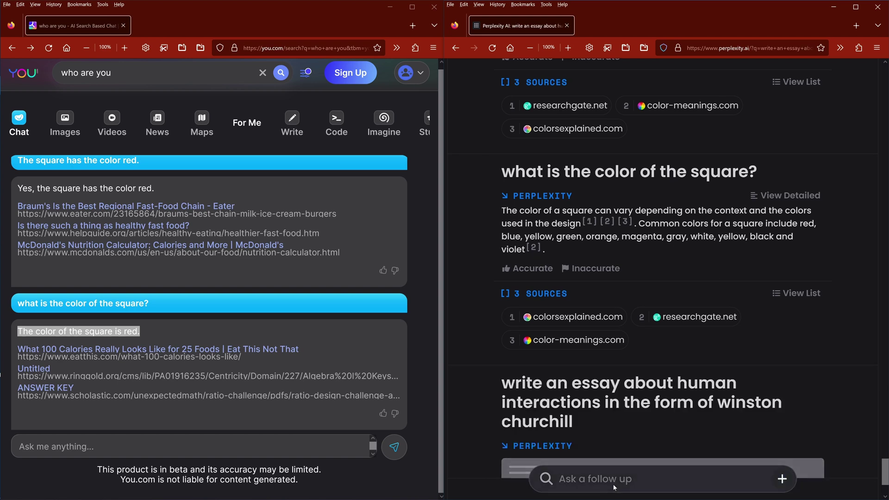
Step: Paste and send the Churchill human-interactions essay prompt to YouChat
left_click(19, 446)
type("write an essay about human interactions in the form of winston churchill")
key("Return")
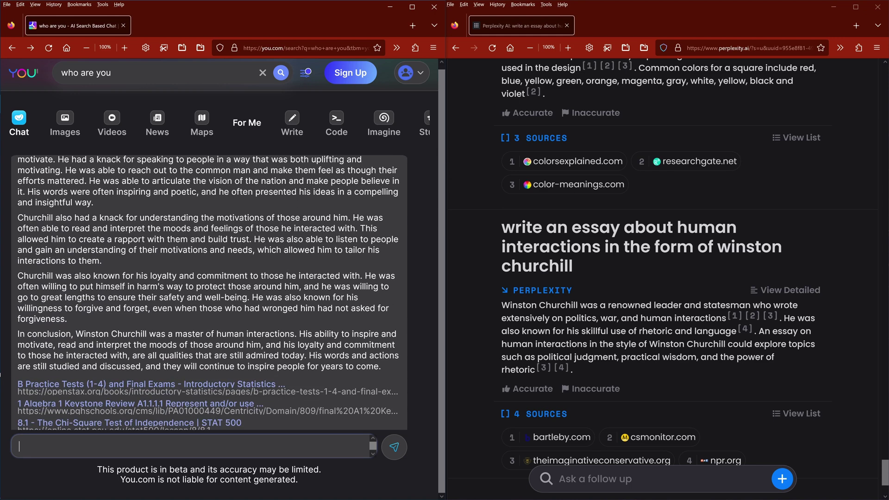
Step: Highlight Perplexity's short answer and YouChat's full Churchill essay, then clear both selections
scroll(209, 292, "up", 4)
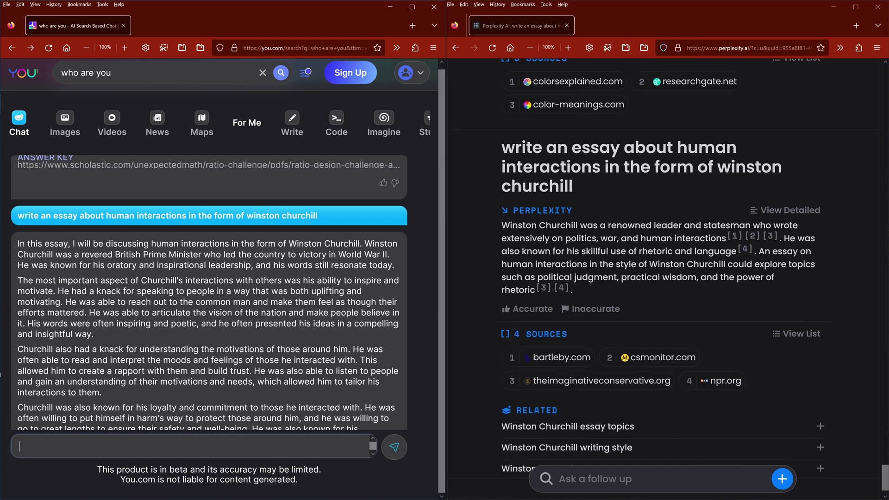
left_click_drag(598, 187, 613, 255)
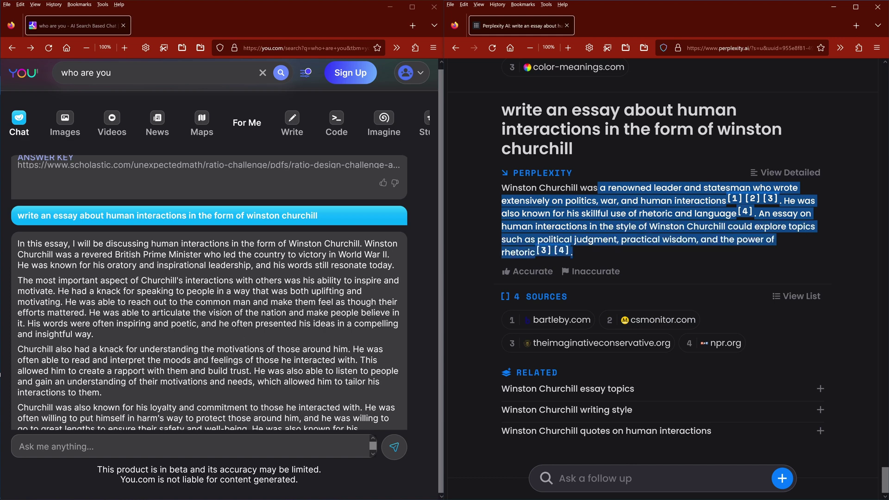
left_click_drag(64, 243, 204, 428)
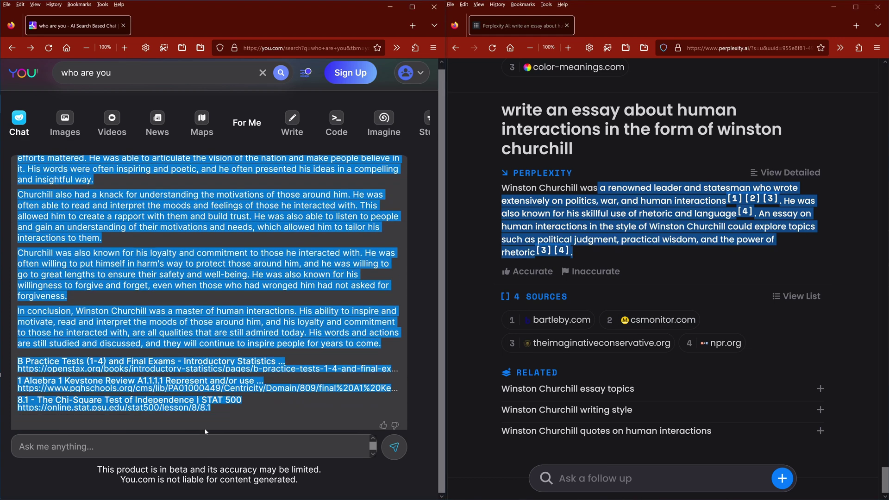
left_click(274, 419)
left_click(701, 379)
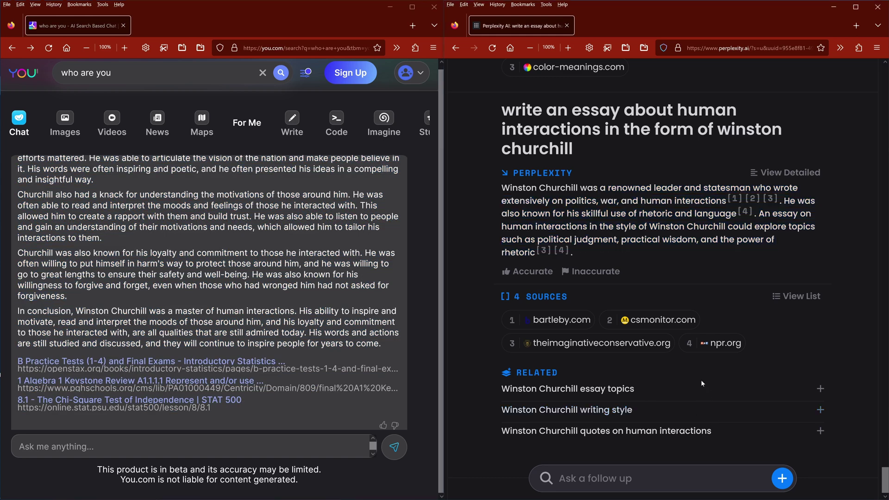